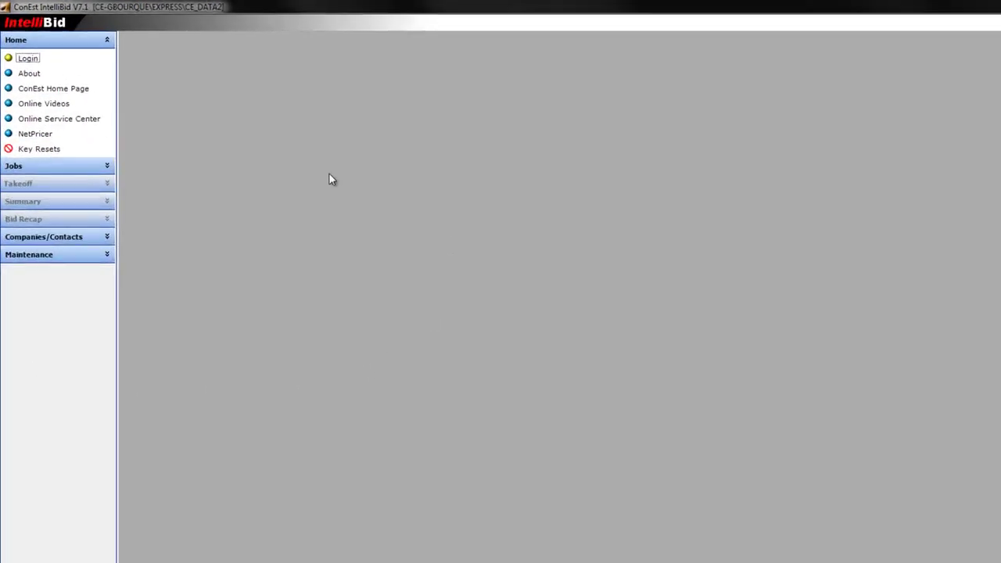
Step: Create a new job named "Tutorial 100 Commercial Street" in the job register with the BASIC (EXPANDED O&P) template and Base Bid
{"action": "left_click", "coordinate": [30, 133]}
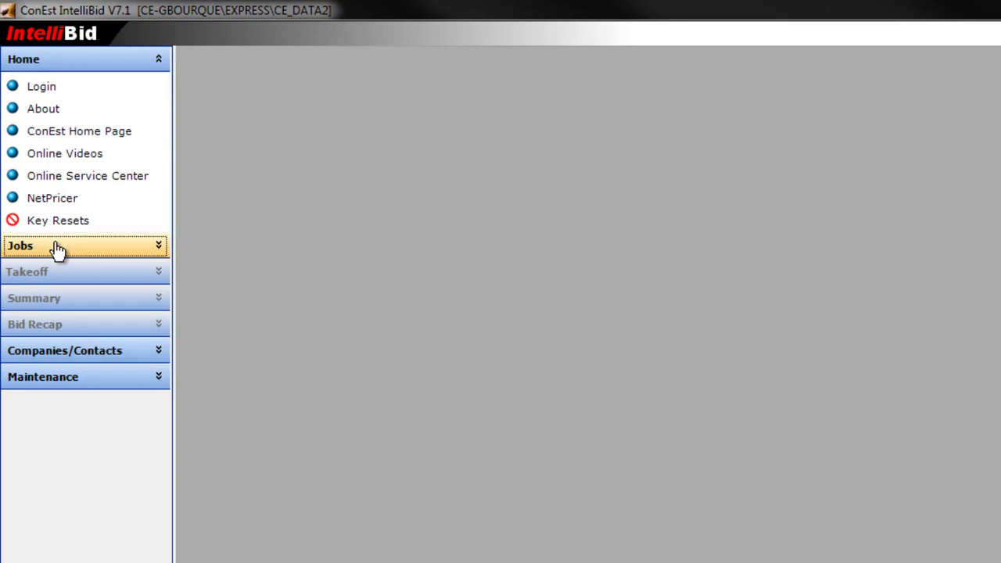
{"action": "left_click", "coordinate": [57, 248]}
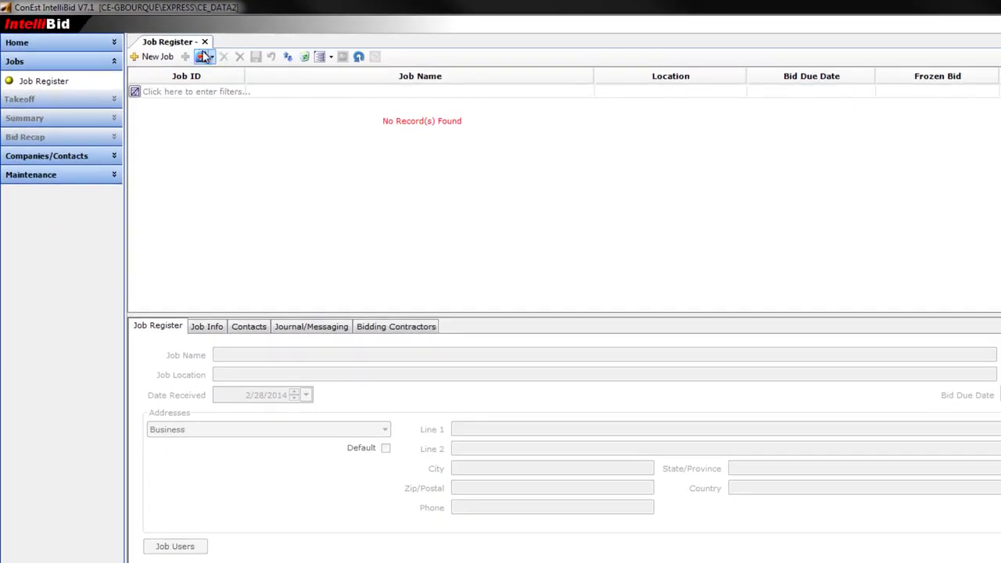
{"action": "left_click", "coordinate": [173, 63]}
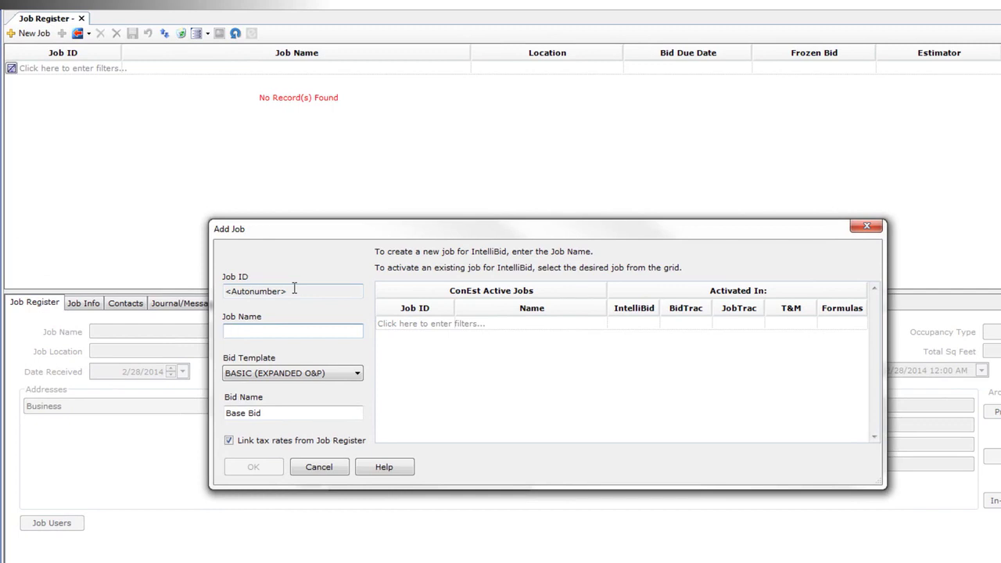
{"action": "type", "text": "Tutorial 10"}
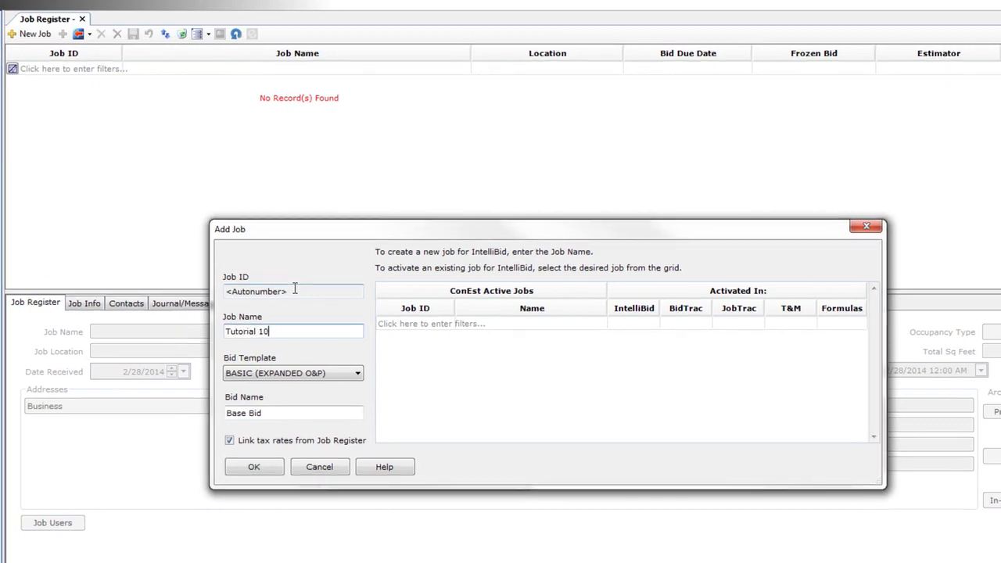
{"action": "type", "text": "0 Commercial Street"}
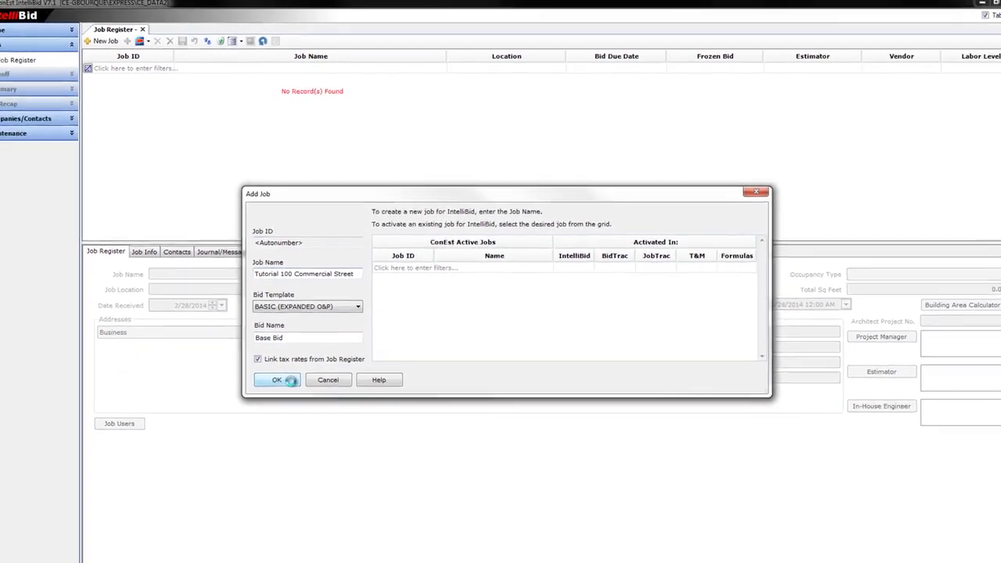
{"action": "left_click", "coordinate": [289, 380]}
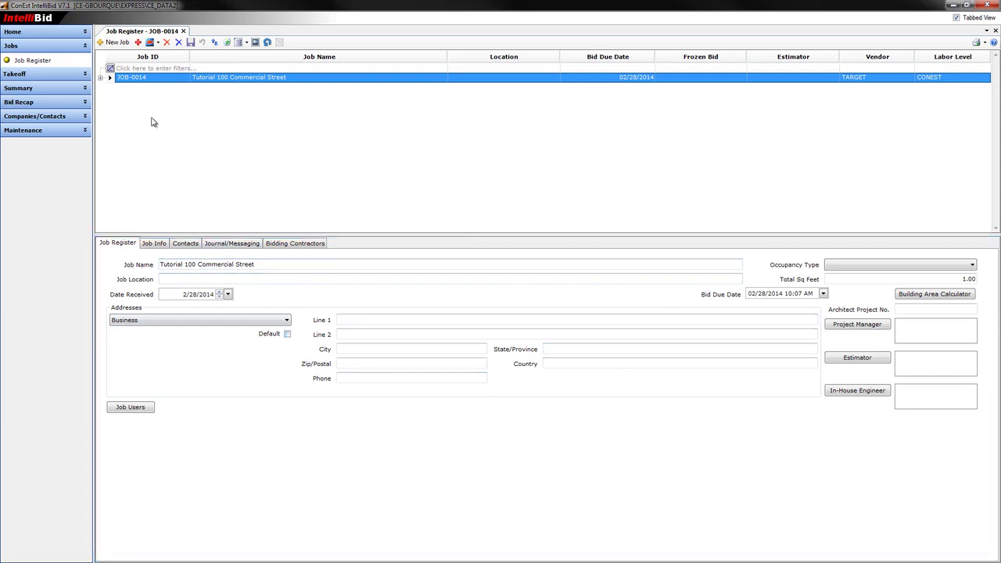
Step: Start a new takeoff for the job and set its phase to DEVICES
{"action": "left_click", "coordinate": [40, 73]}
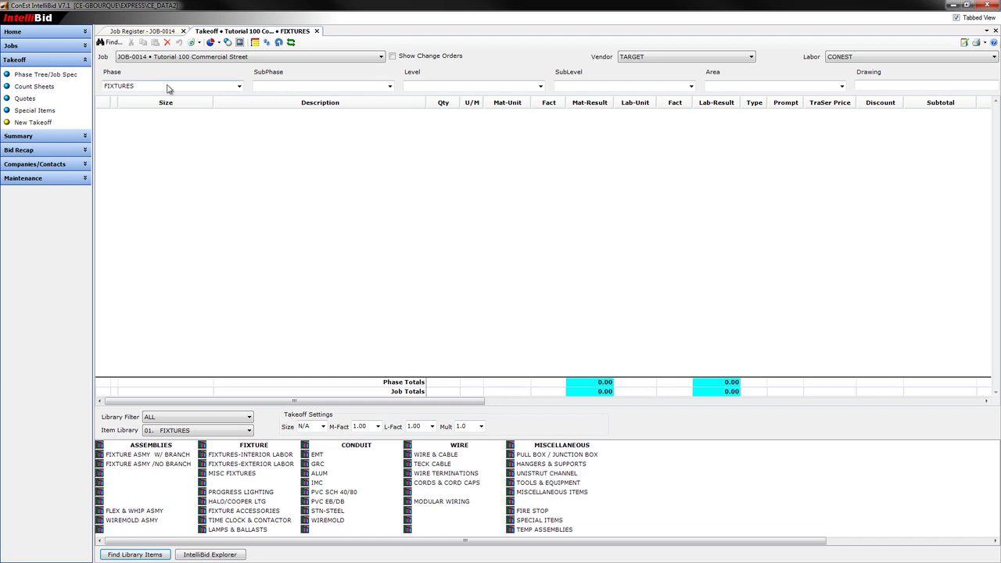
{"action": "left_click", "coordinate": [225, 89]}
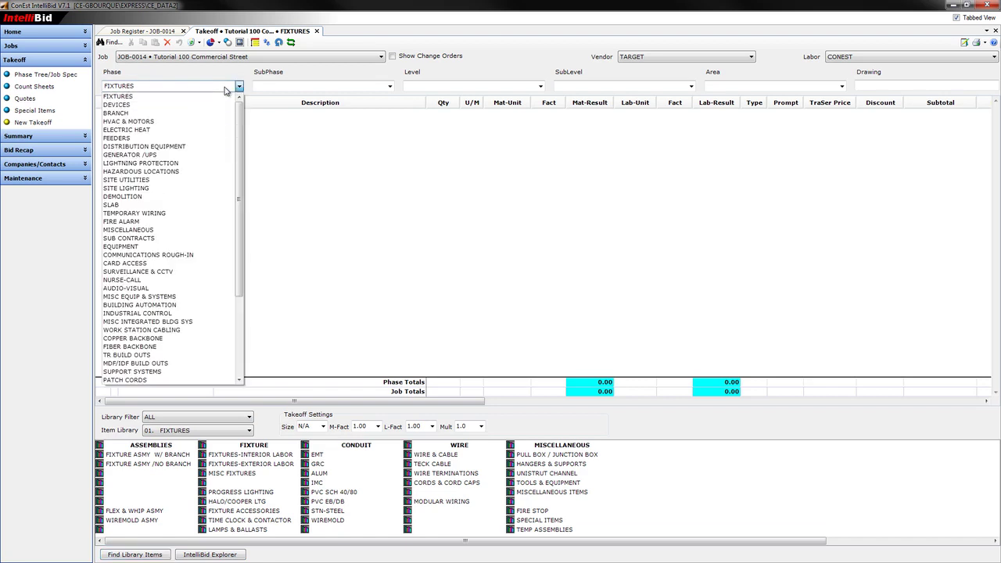
{"action": "left_click", "coordinate": [122, 107]}
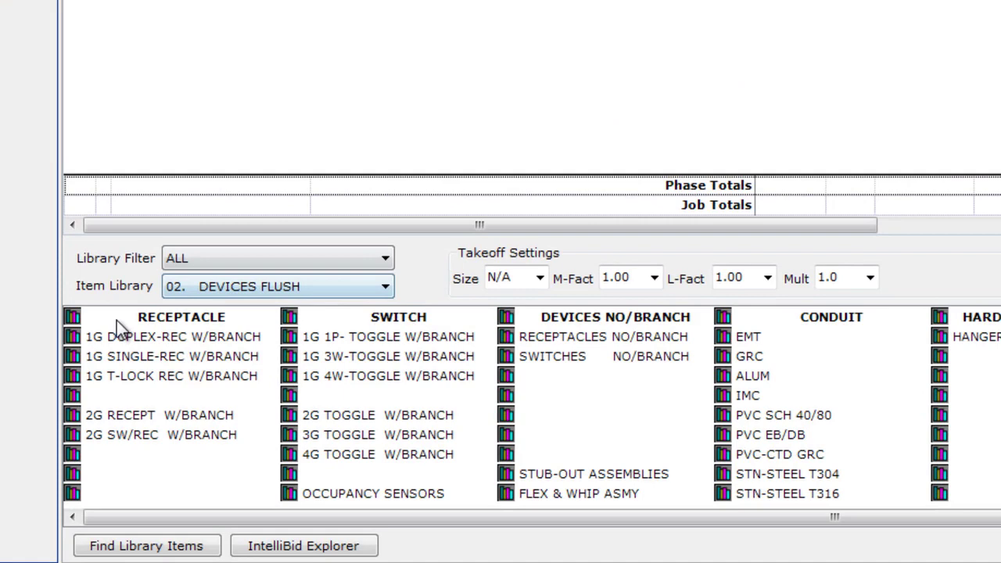
Step: Pick the commercial grade 20A-1G-DX-COMM 3/4 EMT #12 assembly from the 1G duplex receptacle with branch library, EMT, METAL-STD/BAR-JOIST CEILING
{"action": "left_click", "coordinate": [234, 343]}
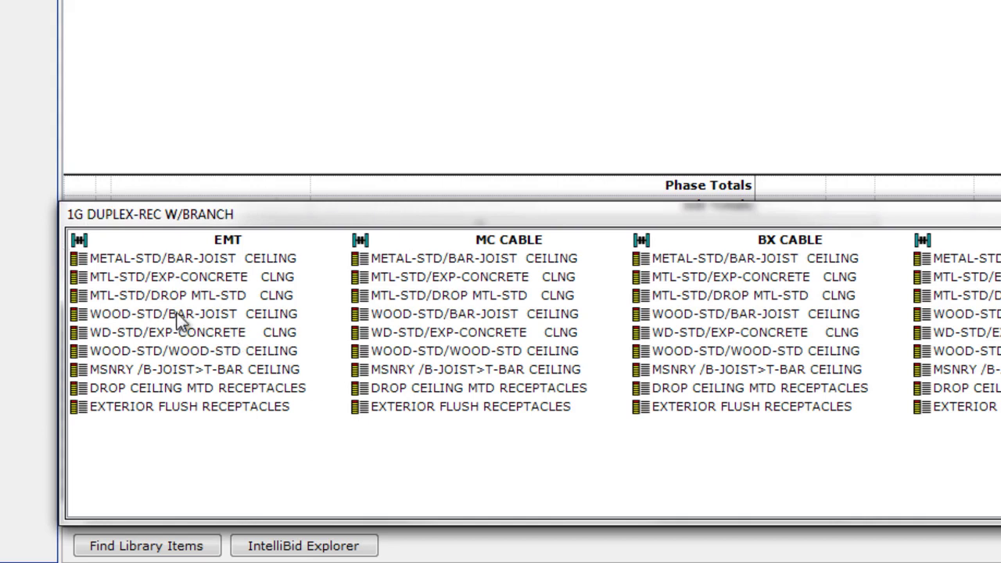
{"action": "double_click", "coordinate": [236, 260]}
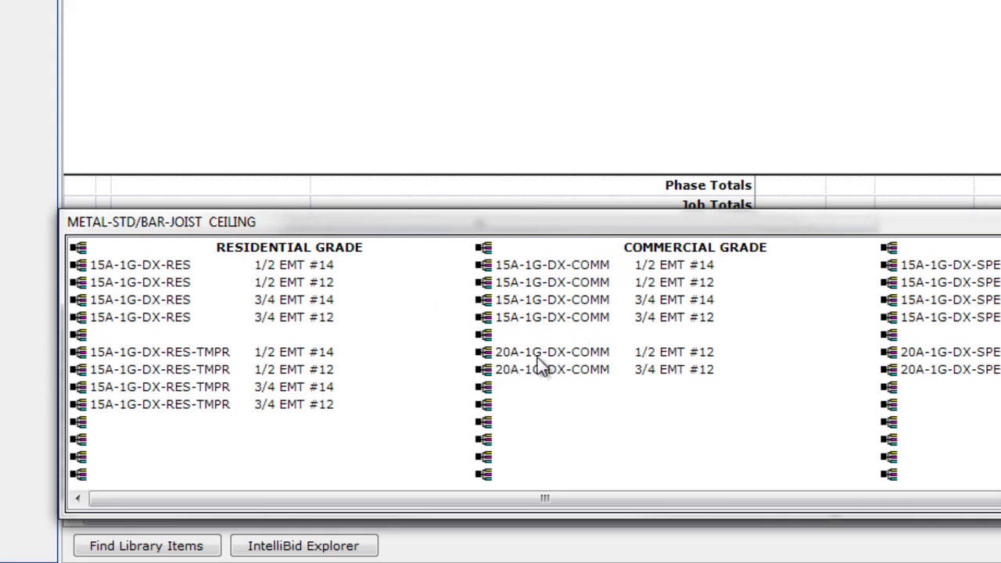
{"action": "left_click", "coordinate": [623, 370]}
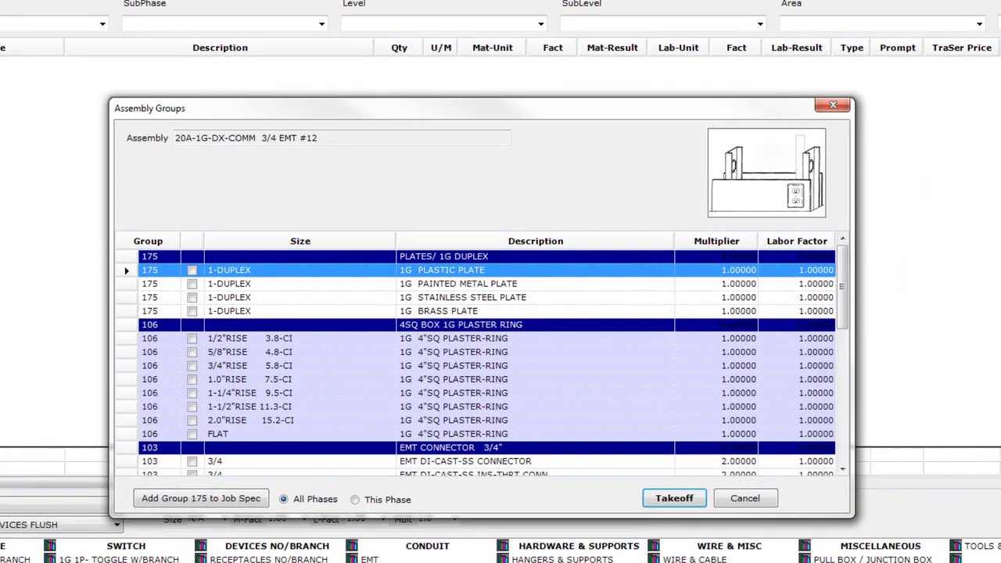
Step: Include the painted metal plate, 5/8" rise plaster ring, EMT steel SS connector, EMT steel-SS coupling and green THHN CU #12, and take off the assembly
{"action": "left_click", "coordinate": [194, 286]}
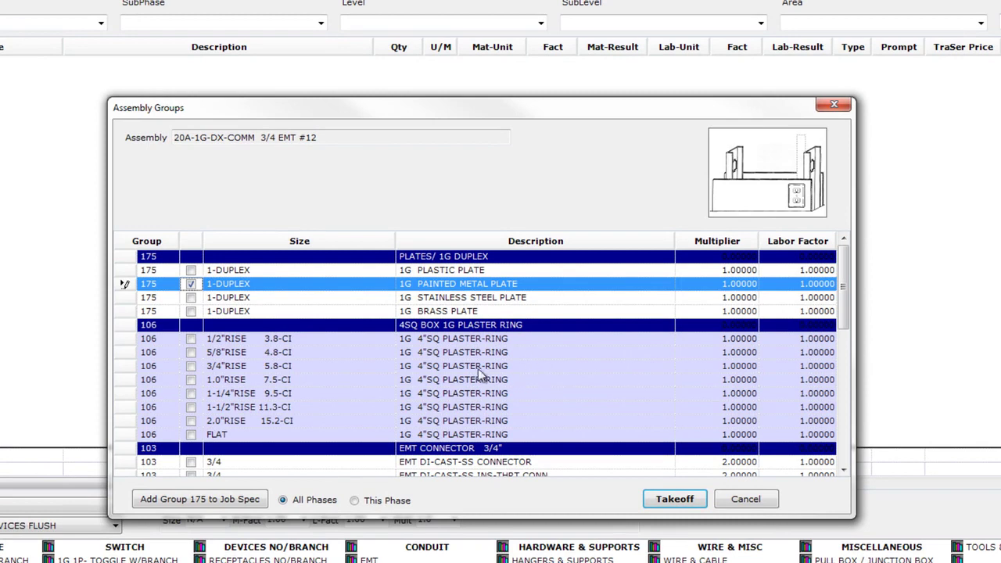
{"action": "left_click", "coordinate": [192, 355]}
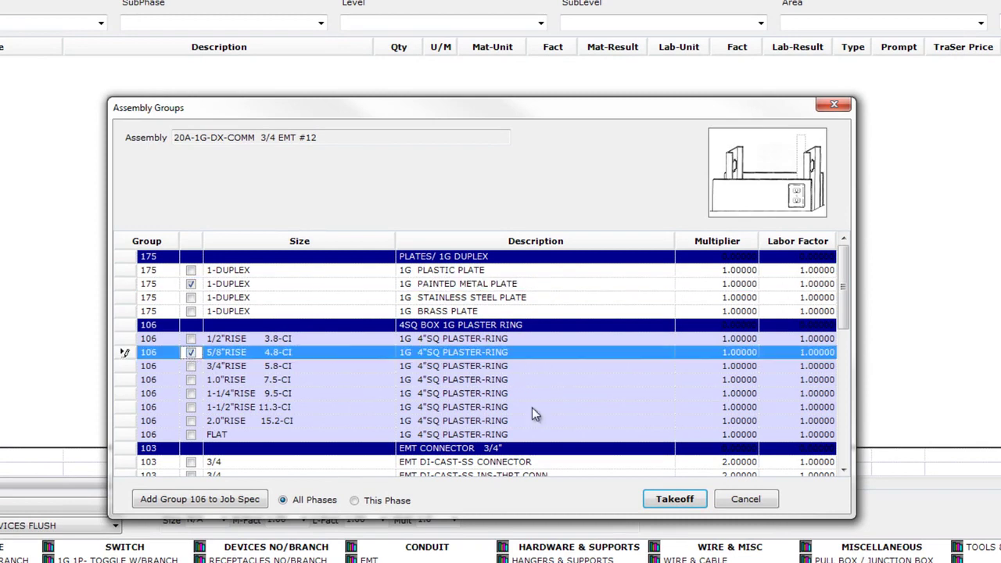
{"action": "left_click_drag", "start_coordinate": [842, 317], "coordinate": [838, 432]}
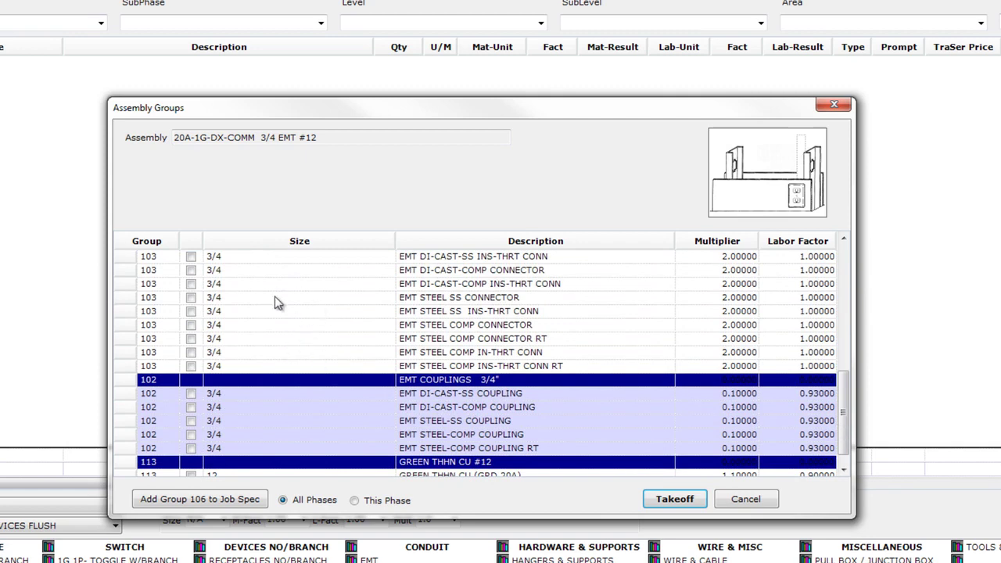
{"action": "left_click", "coordinate": [190, 298]}
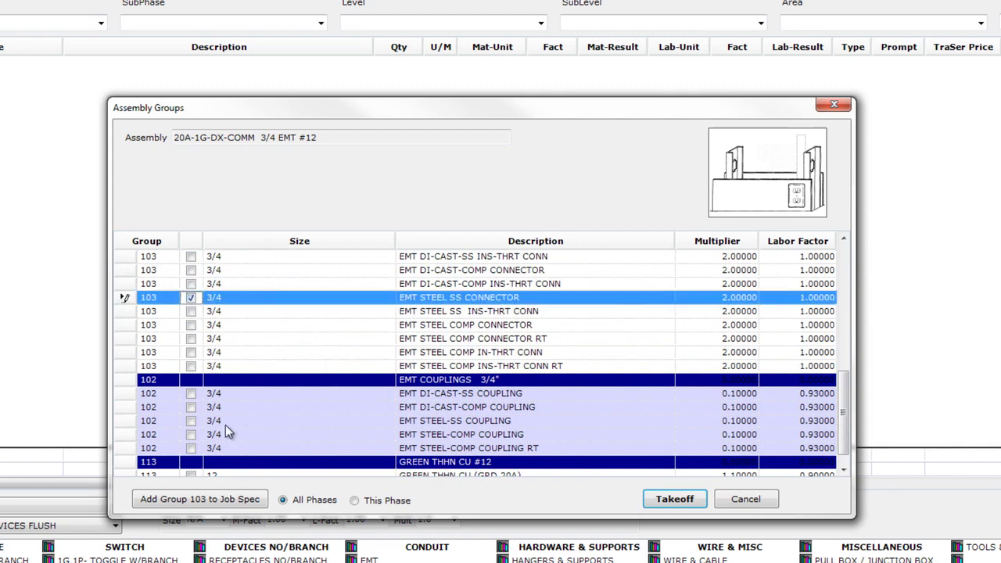
{"action": "left_click", "coordinate": [191, 421]}
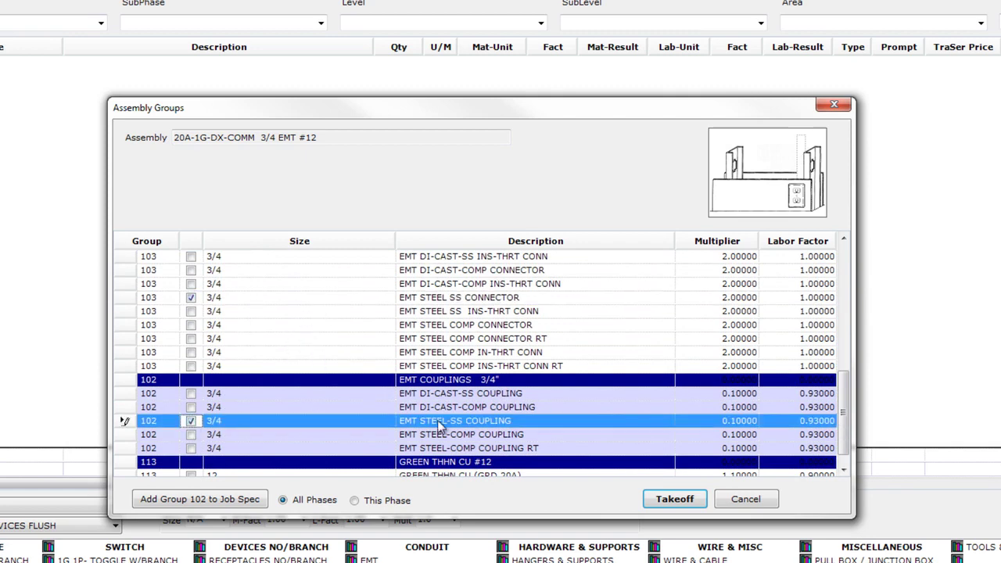
{"action": "left_click_drag", "start_coordinate": [845, 426], "coordinate": [844, 434]}
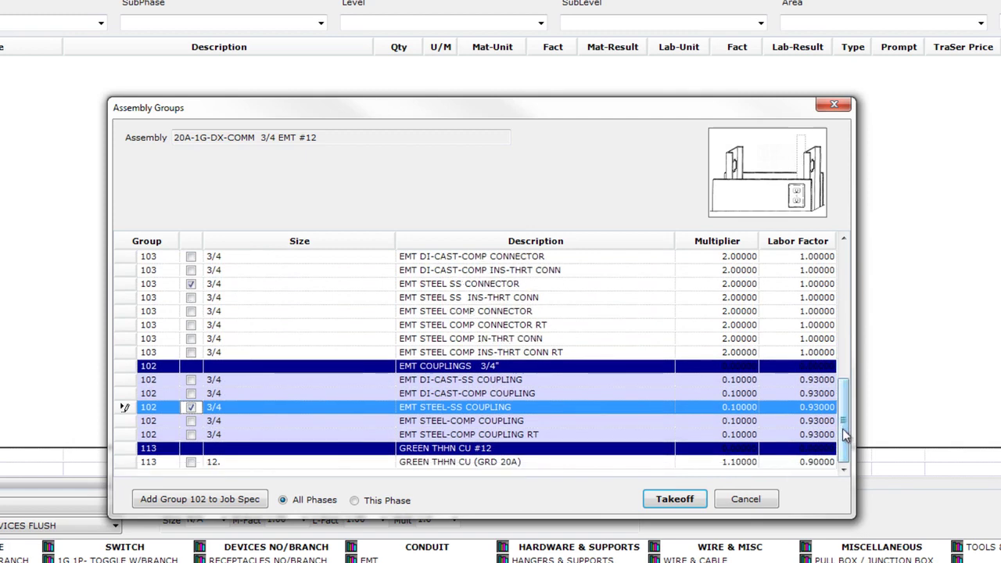
{"action": "left_click", "coordinate": [192, 462]}
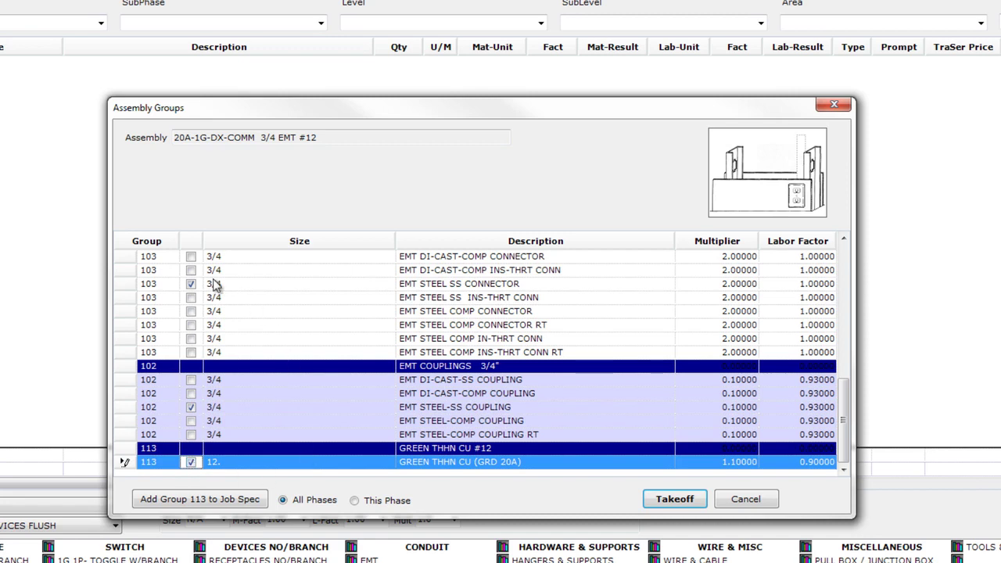
{"action": "left_click", "coordinate": [693, 503]}
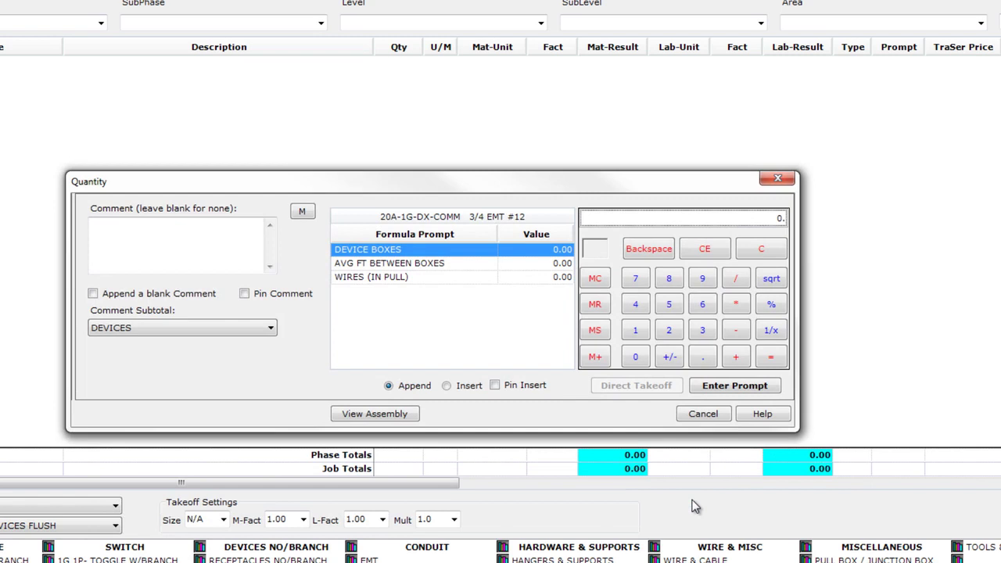
Step: Enter the assembly quantities: 10 device boxes, 25 average feet between boxes and 2 wires in the pull
{"action": "type", "text": "10"}
{"action": "key", "text": "Return"}
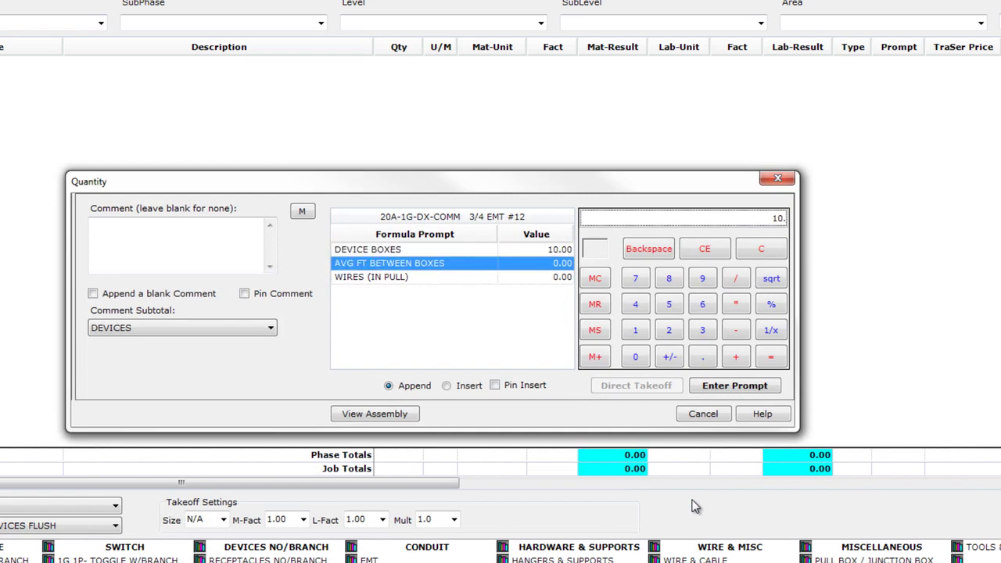
{"action": "key", "text": "Return"}
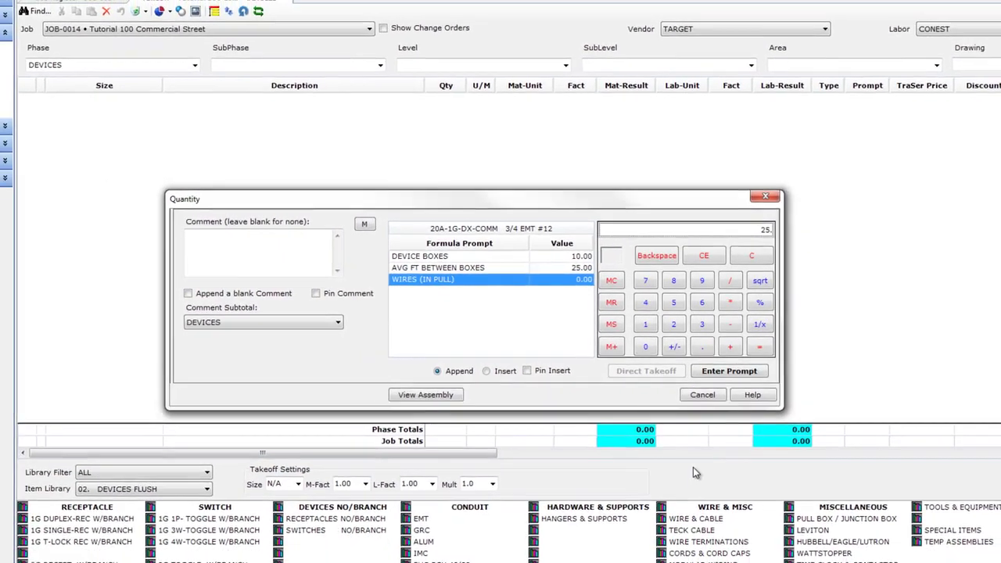
{"action": "type", "text": "2"}
{"action": "key", "text": "Return"}
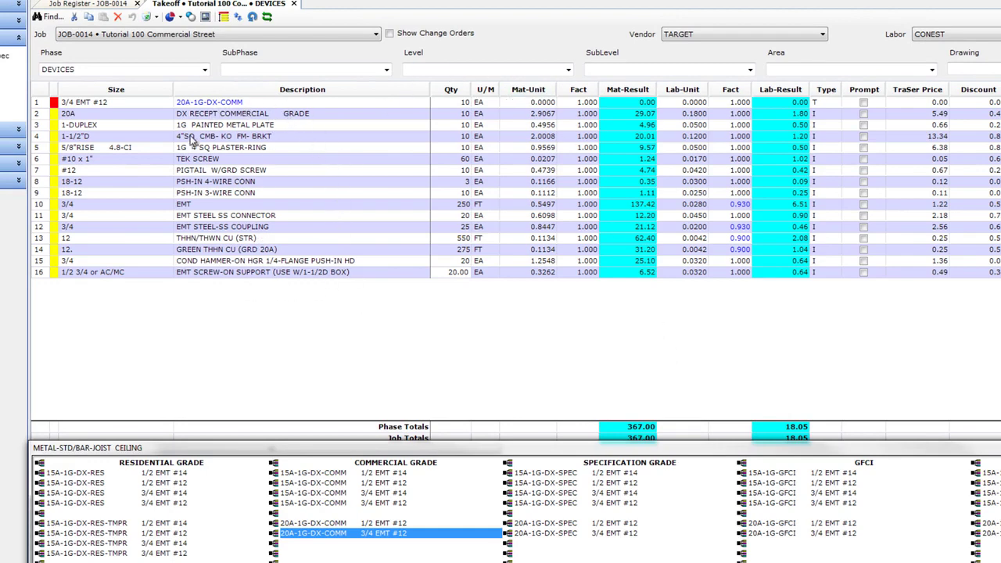
Step: Review the assembly's takeoff lines, including the receptacle, metal plate, 4" square box, THHN wire and conduit hanger
{"action": "left_click", "coordinate": [227, 115]}
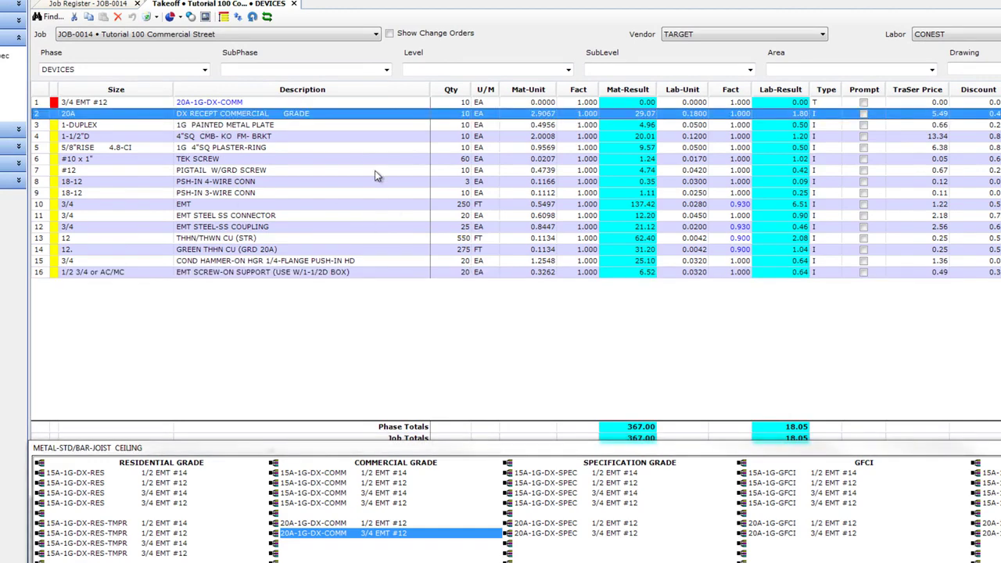
{"action": "left_click", "coordinate": [285, 125]}
{"action": "left_click", "coordinate": [323, 139]}
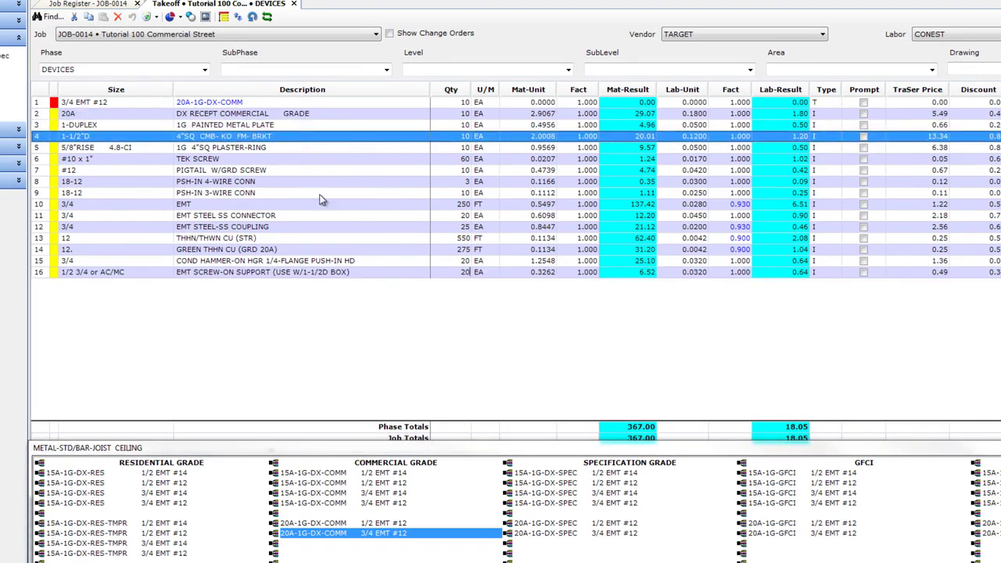
{"action": "left_click", "coordinate": [225, 237]}
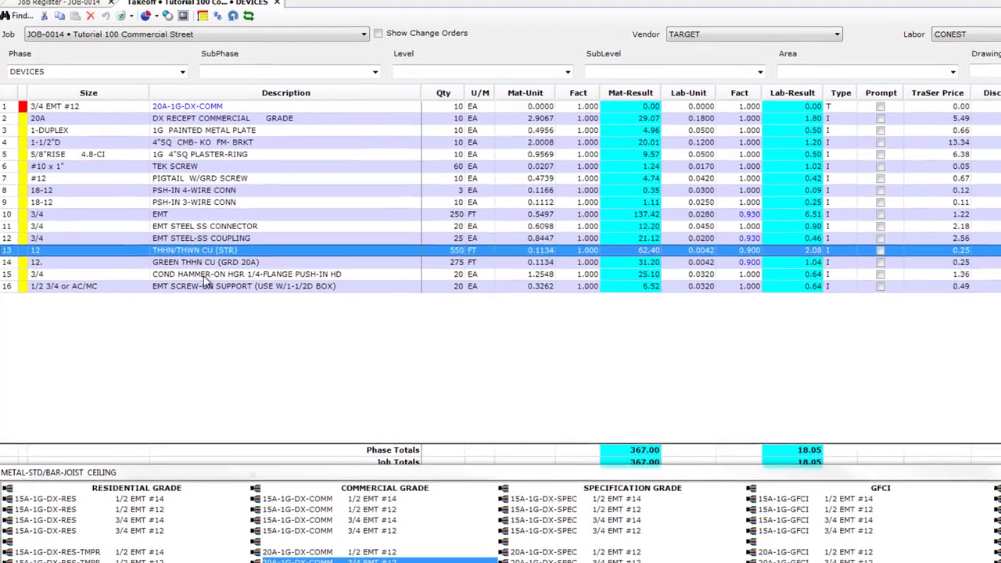
{"action": "left_click", "coordinate": [204, 275]}
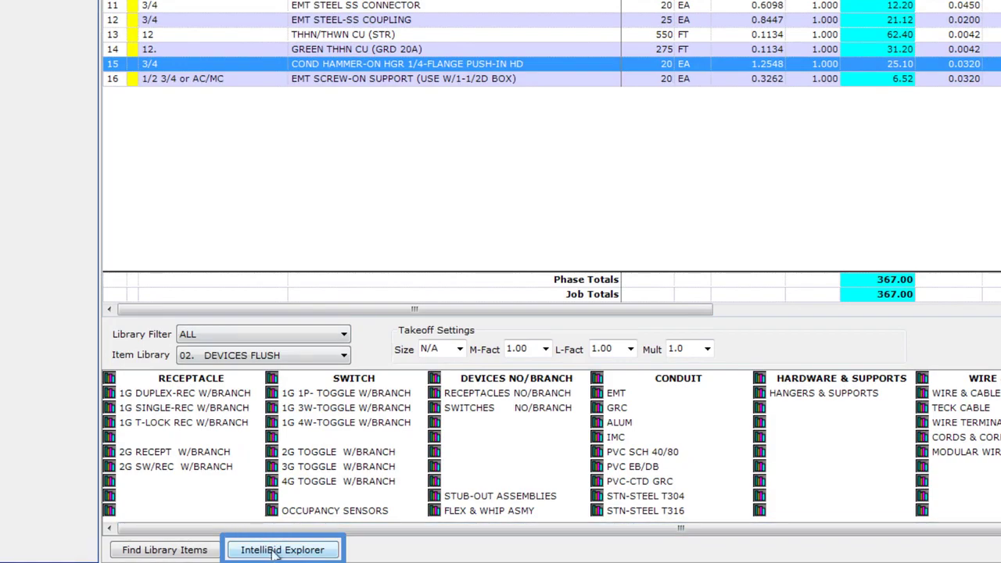
Step: Take off 10 DX RECEPT COMMERCIAL GRADE 20A as a single item from the Devices & Plates receptacles in the item database explorer
{"action": "left_click", "coordinate": [329, 552]}
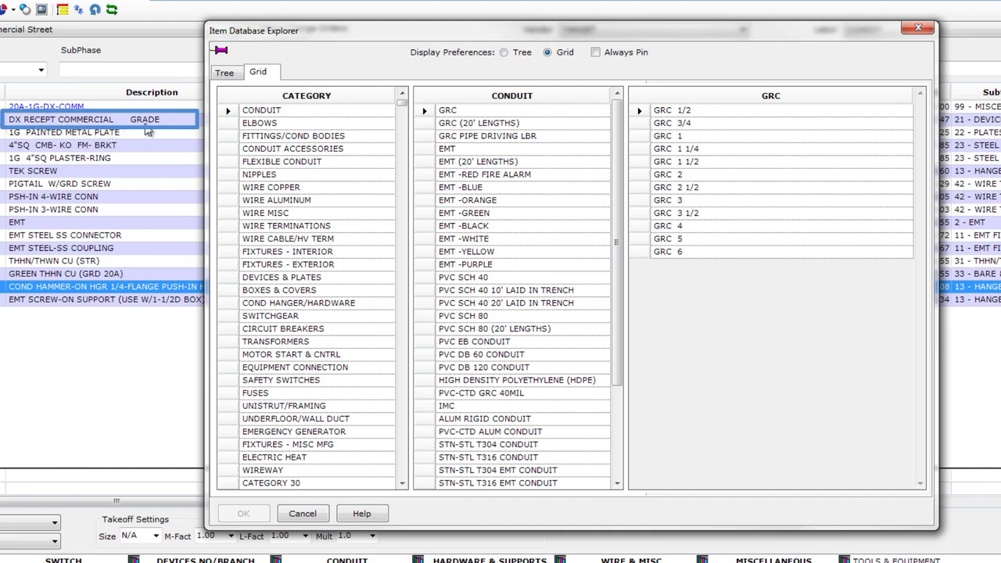
{"action": "left_click", "coordinate": [283, 278]}
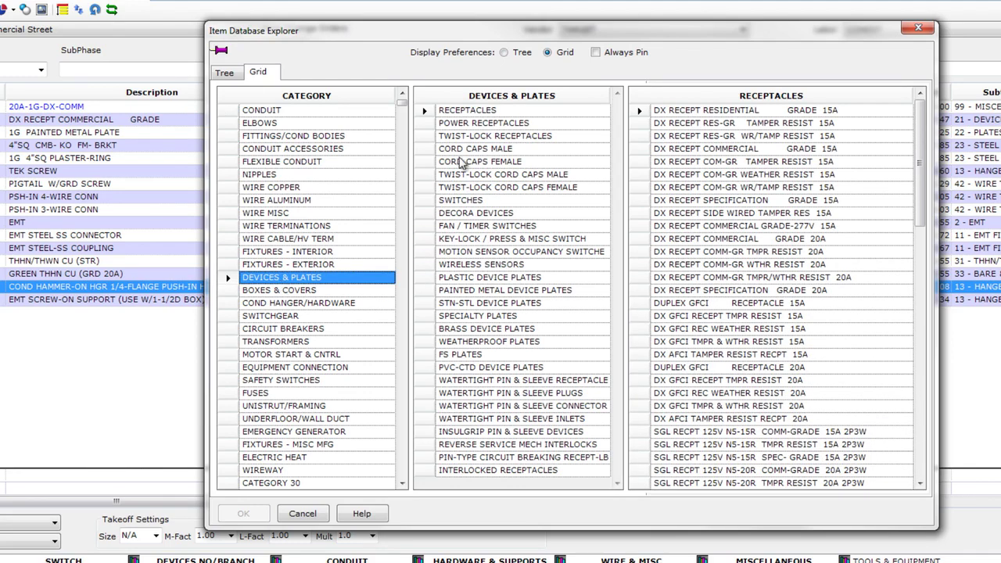
{"action": "left_click", "coordinate": [467, 112]}
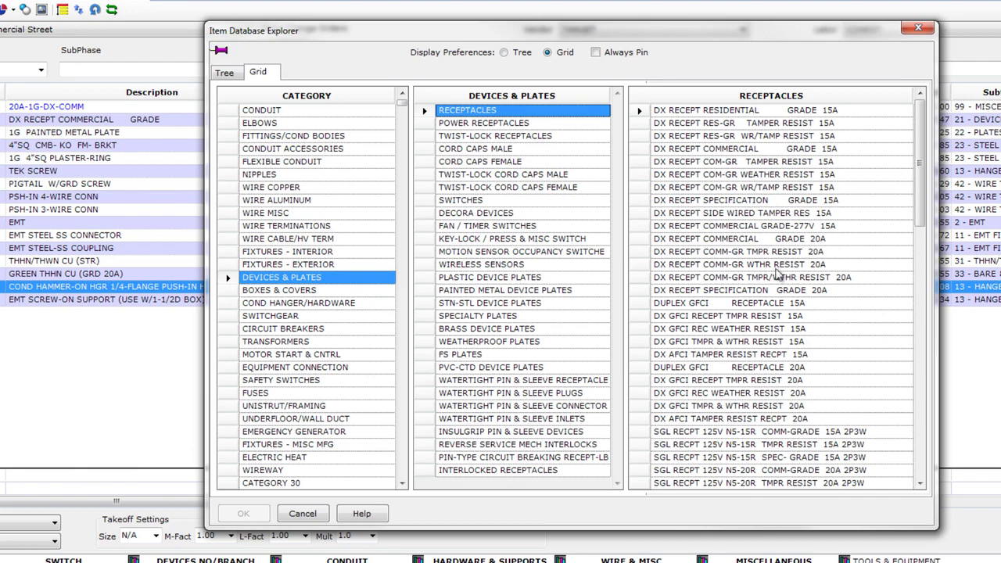
{"action": "left_click", "coordinate": [788, 241]}
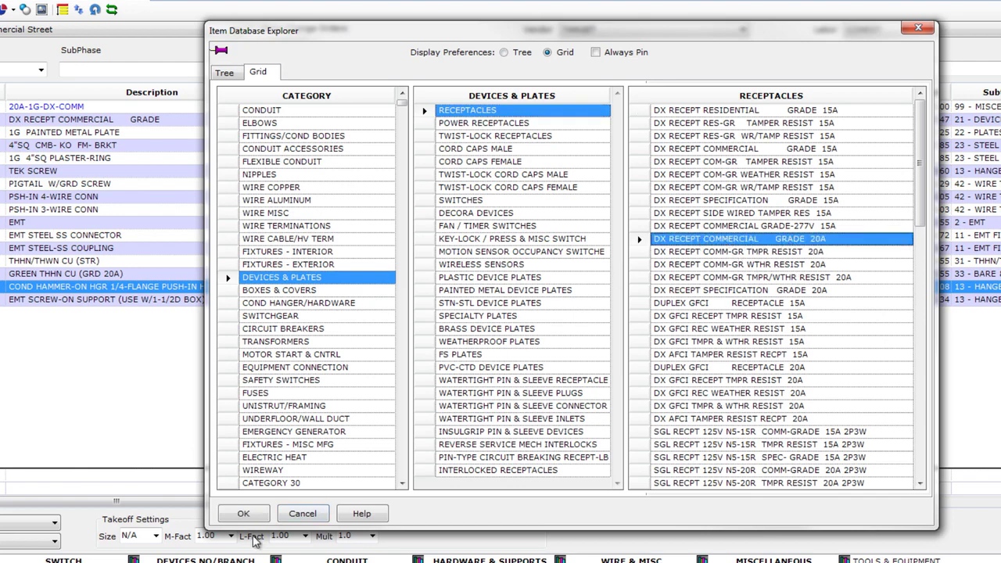
{"action": "left_click", "coordinate": [243, 514]}
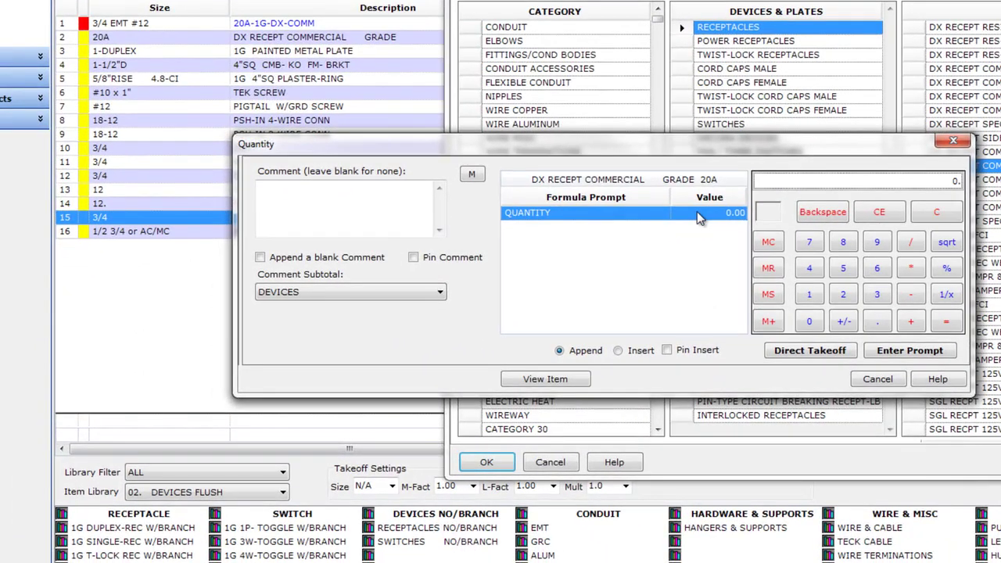
{"action": "key", "text": "Return"}
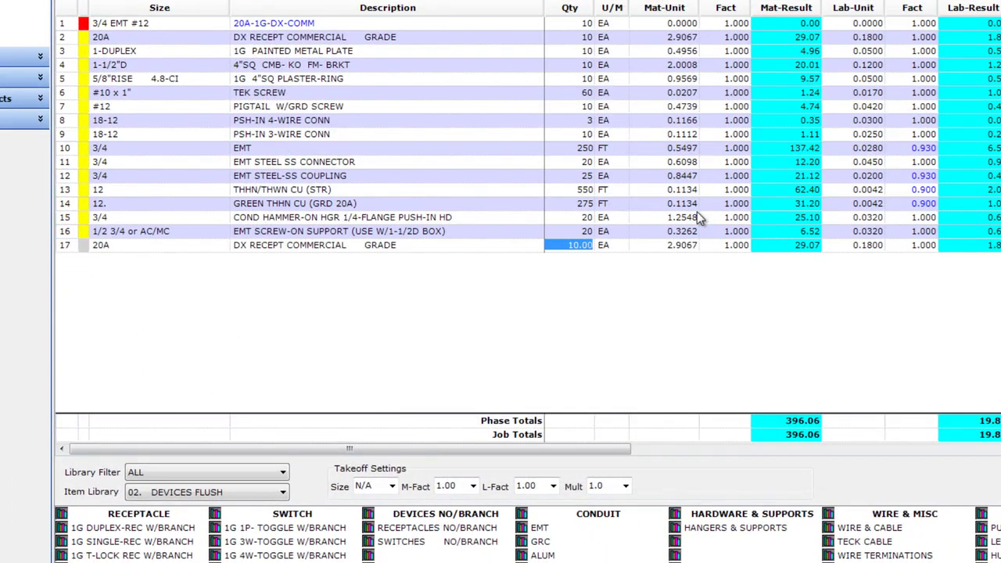
Step: Examine the single receptacle line against the assembly lines above it in the takeoff
{"action": "left_click", "coordinate": [125, 245]}
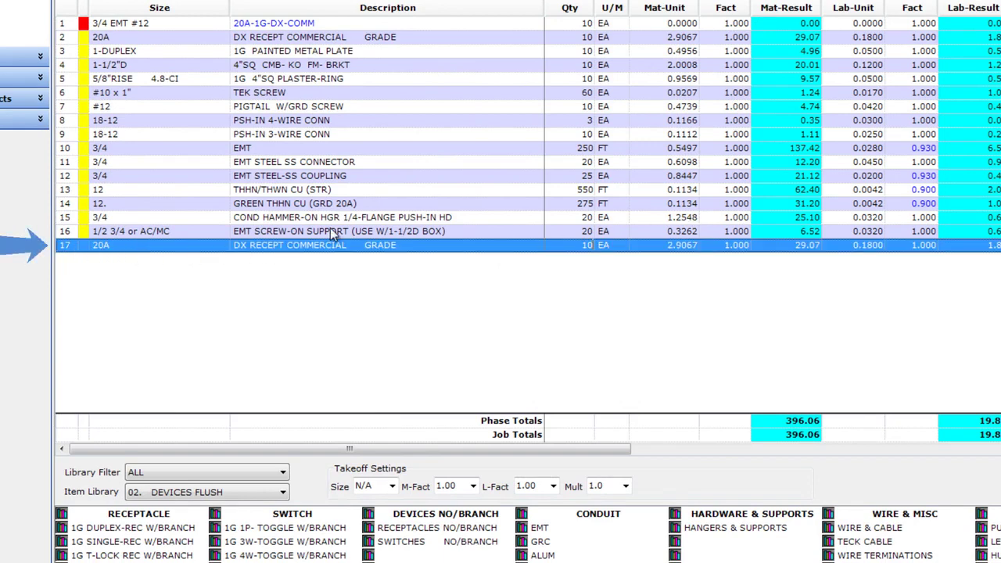
{"action": "left_click", "coordinate": [330, 229]}
{"action": "left_click", "coordinate": [88, 247]}
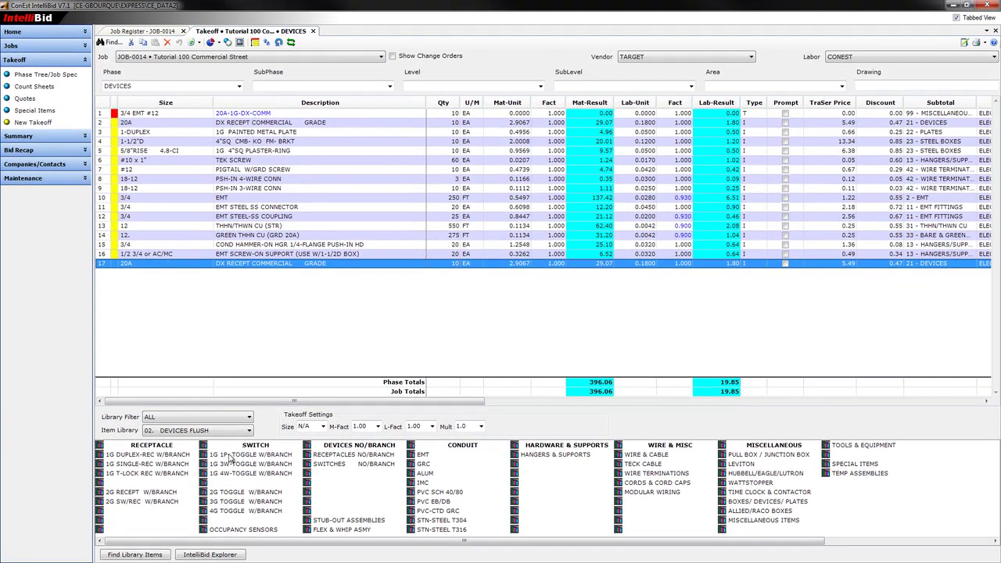
Step: Take off 10 of 1G PAINTED METAL PLATE 1-DUPLEX as a single item from the Devices & Plates painted metal device plates in the item database
{"action": "left_click", "coordinate": [210, 555]}
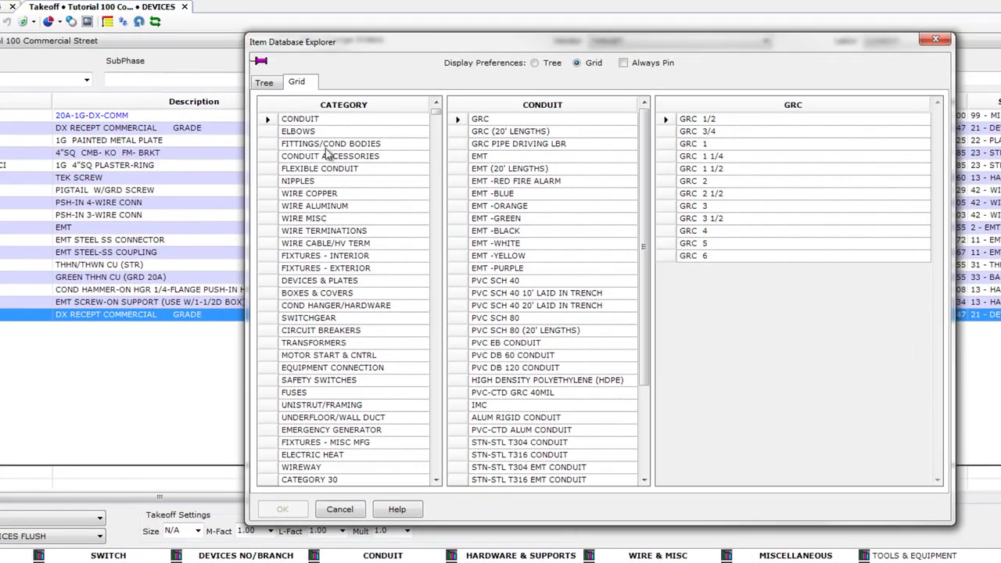
{"action": "left_click", "coordinate": [344, 281]}
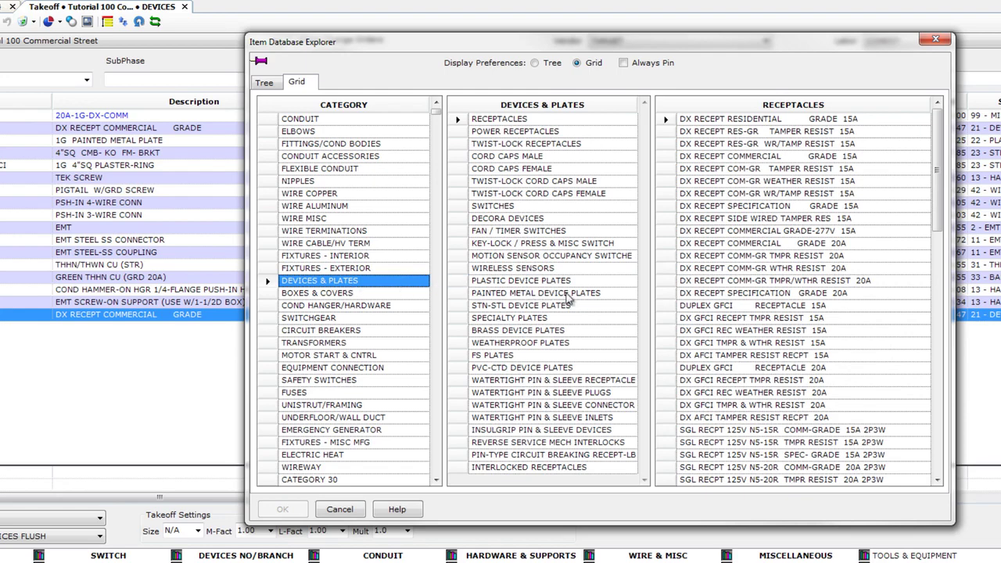
{"action": "left_click", "coordinate": [603, 296]}
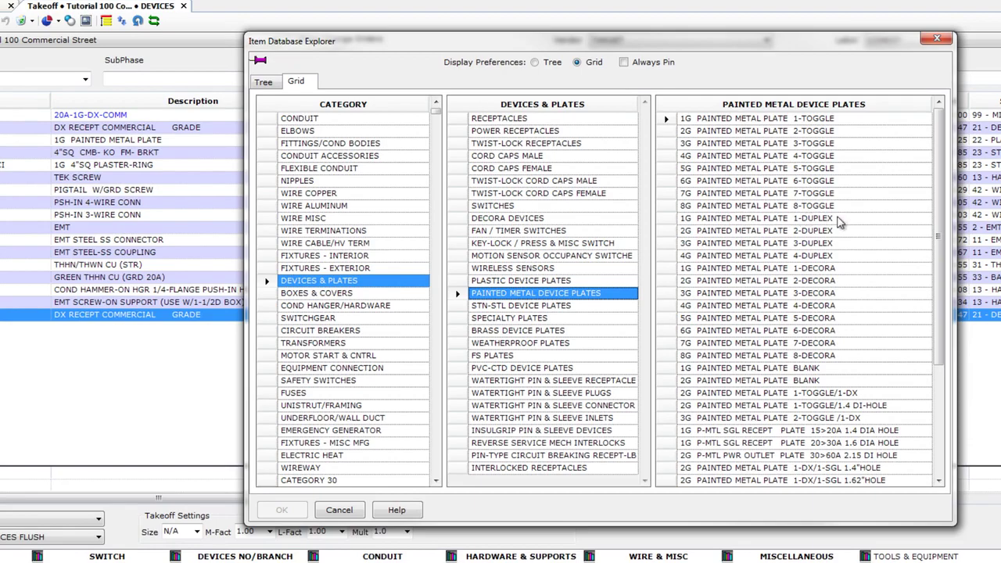
{"action": "double_click", "coordinate": [839, 222]}
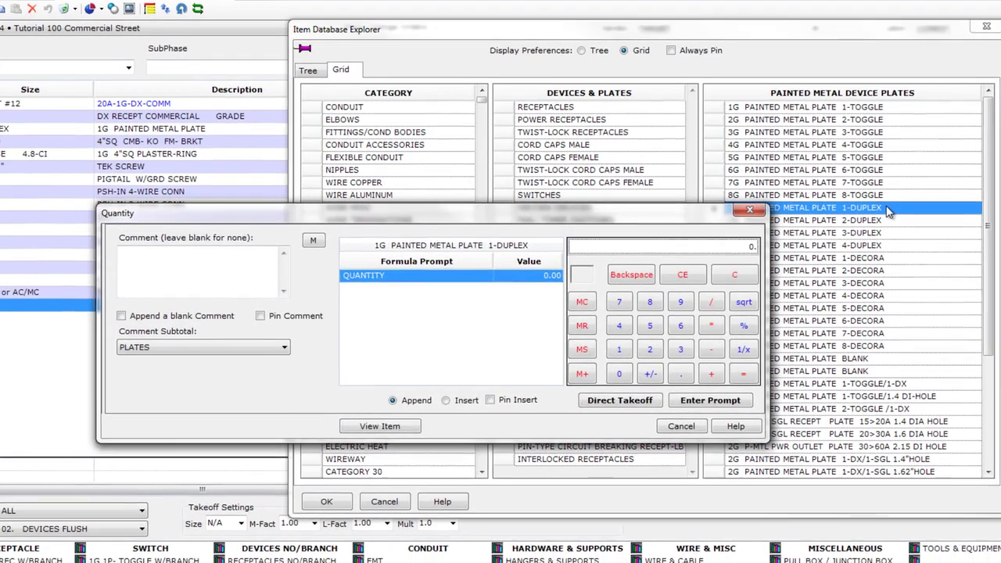
{"action": "type", "text": "10"}
{"action": "key", "text": "Return"}
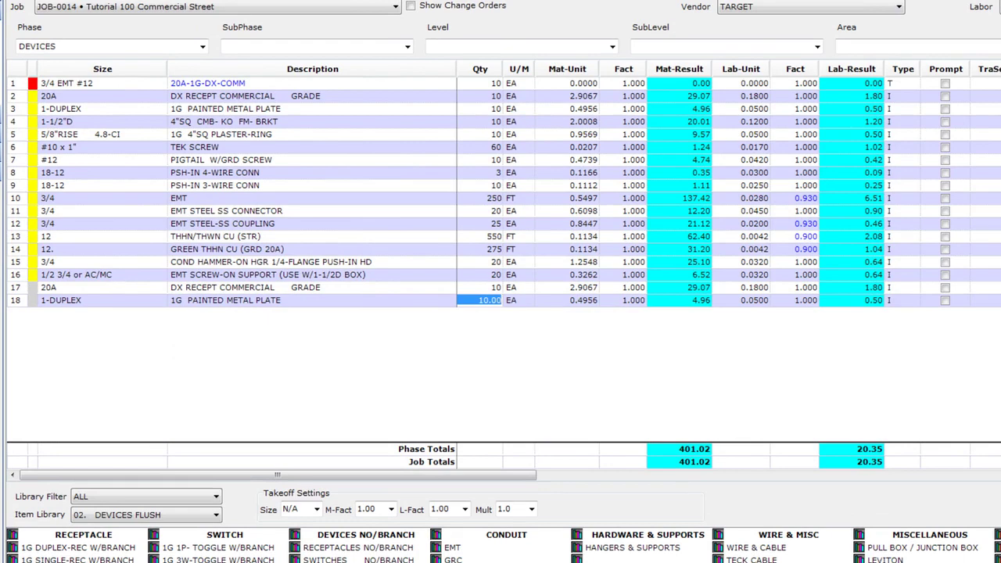
Step: Recalculate the 20A-1G-DX-COMM receptacle assembly with 15 device boxes
{"action": "left_click", "coordinate": [484, 84]}
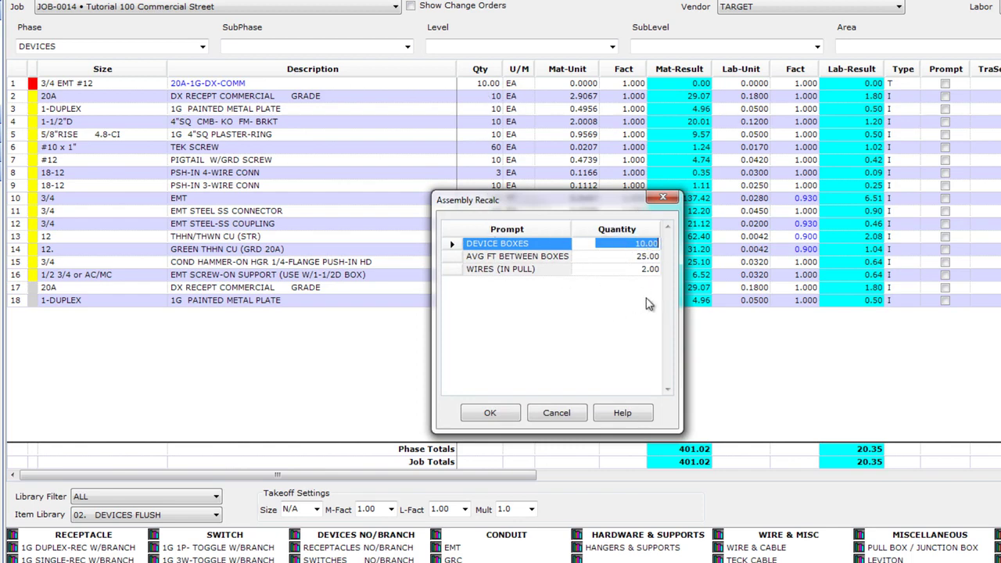
{"action": "type", "text": "15"}
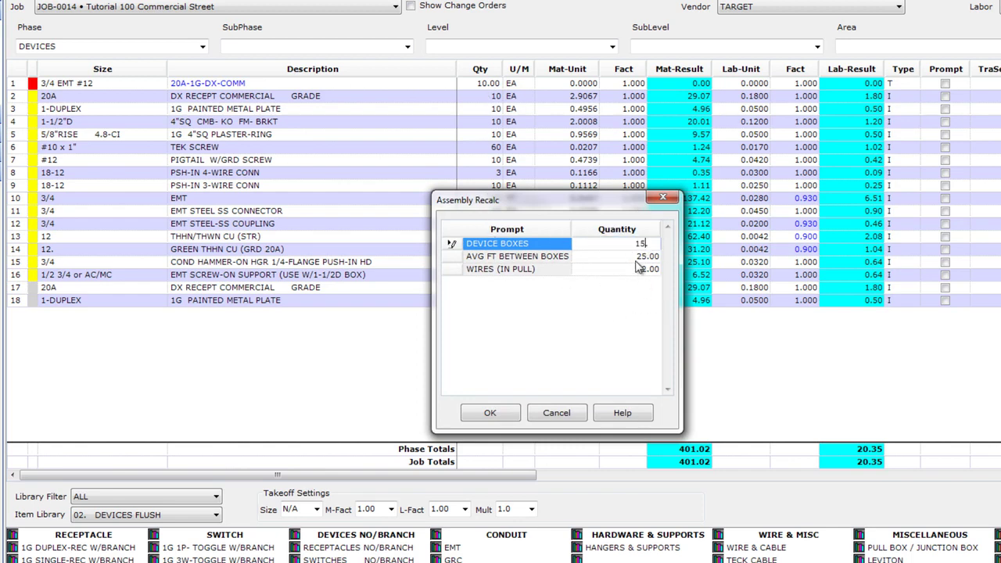
{"action": "key", "text": "Return"}
{"action": "left_click", "coordinate": [507, 415]}
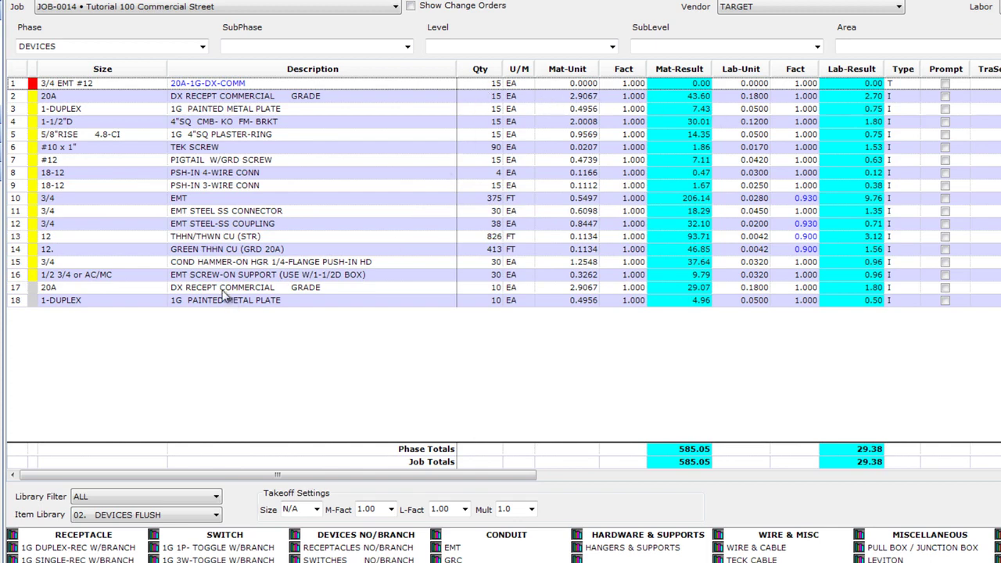
Step: Delete the individually added receptacle and painted metal plate lines from the takeoff, and check them in the deleted takeoff items list
{"action": "left_click_drag", "start_coordinate": [225, 291], "coordinate": [221, 307]}
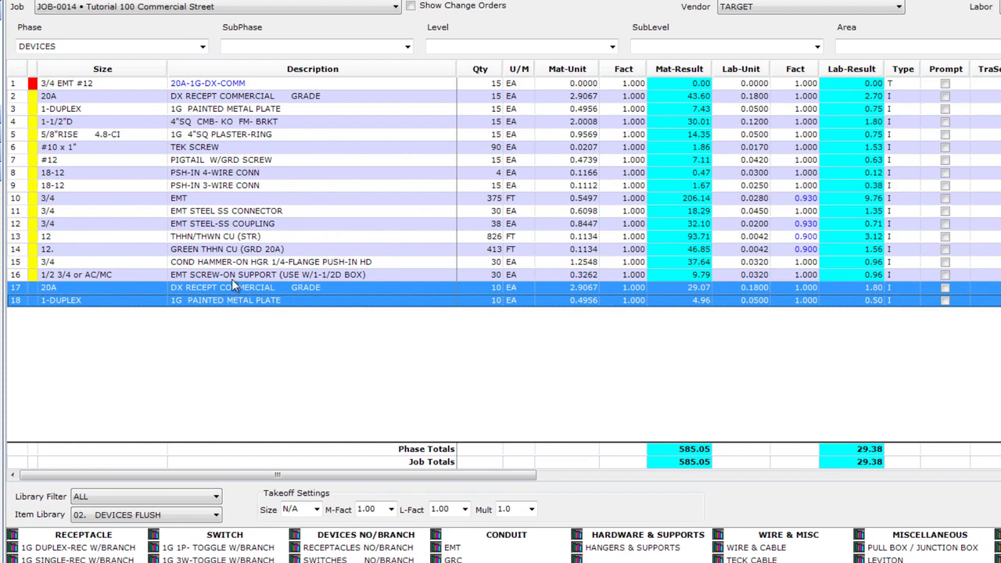
{"action": "left_click_drag", "start_coordinate": [232, 278], "coordinate": [232, 299]}
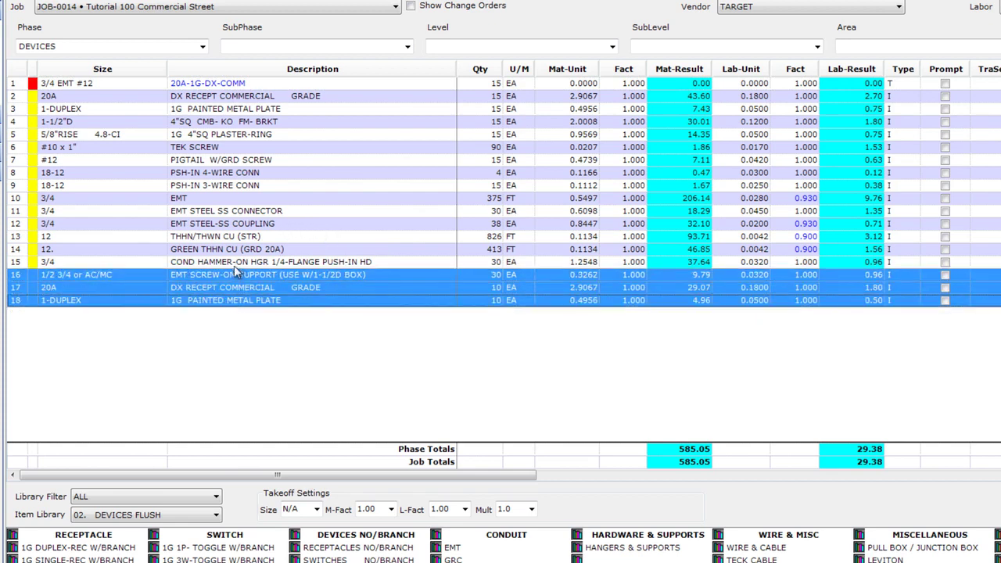
{"action": "left_click_drag", "start_coordinate": [232, 250], "coordinate": [226, 307]}
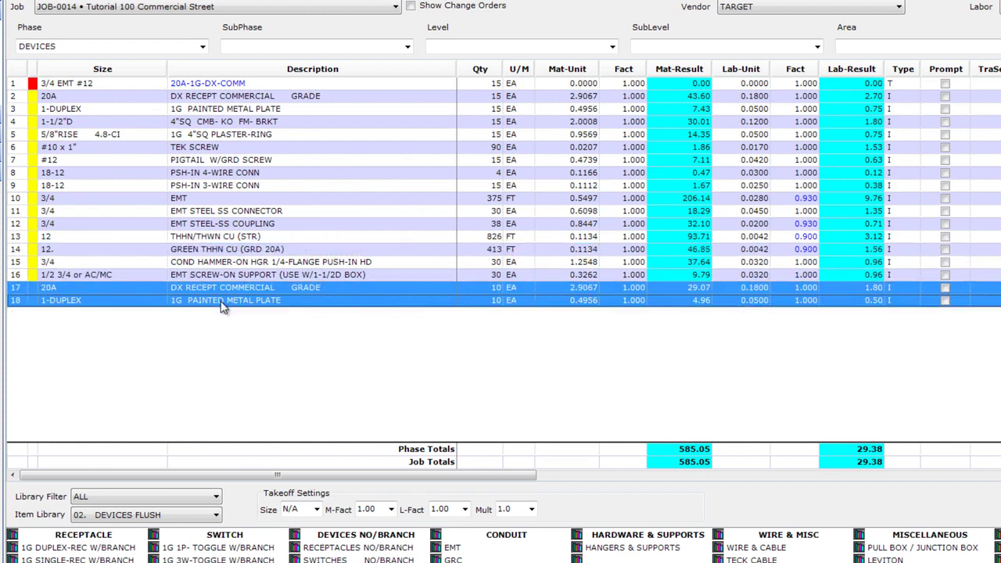
{"action": "right_click", "coordinate": [350, 287]}
{"action": "left_click", "coordinate": [394, 428]}
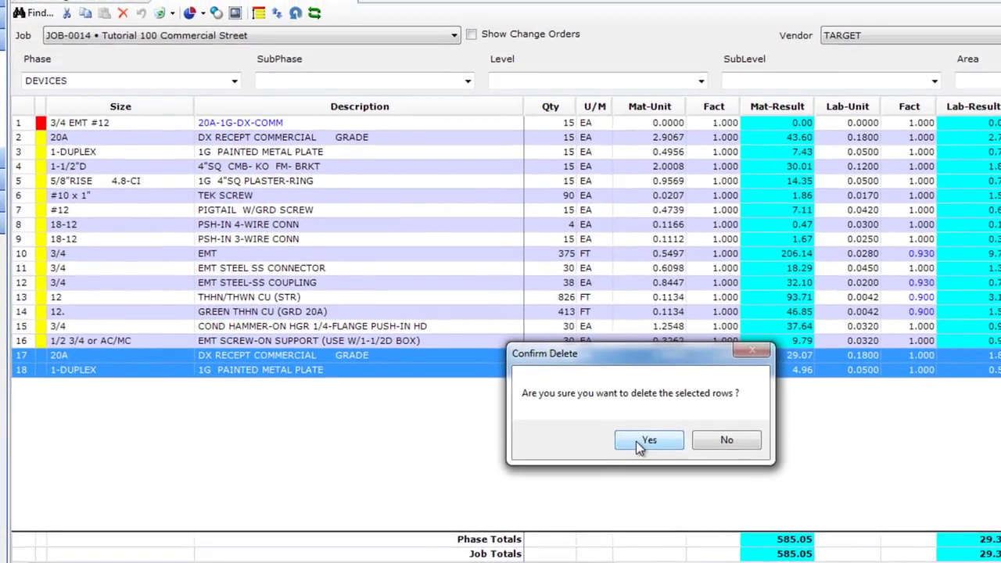
{"action": "left_click", "coordinate": [587, 385]}
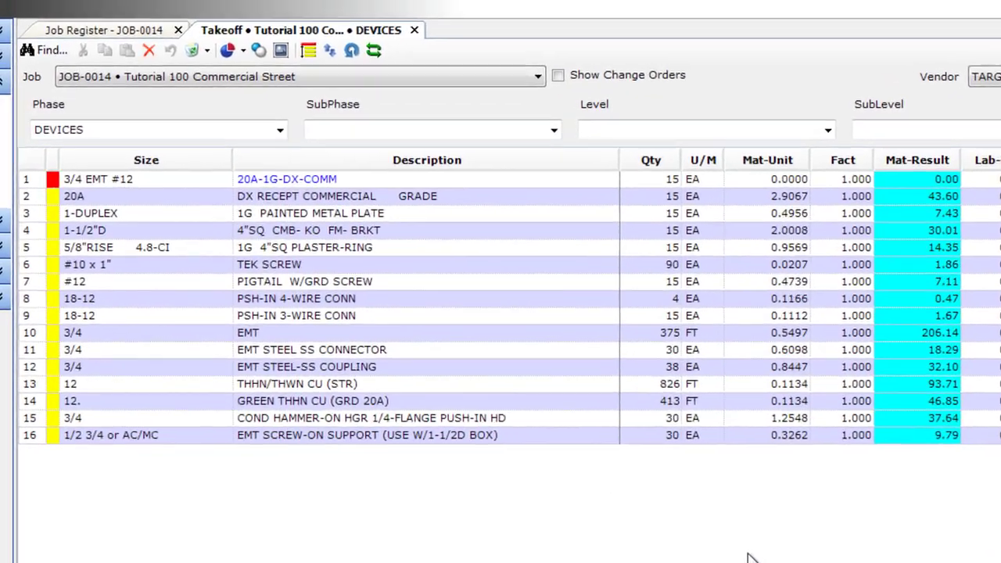
{"action": "left_click", "coordinate": [193, 52]}
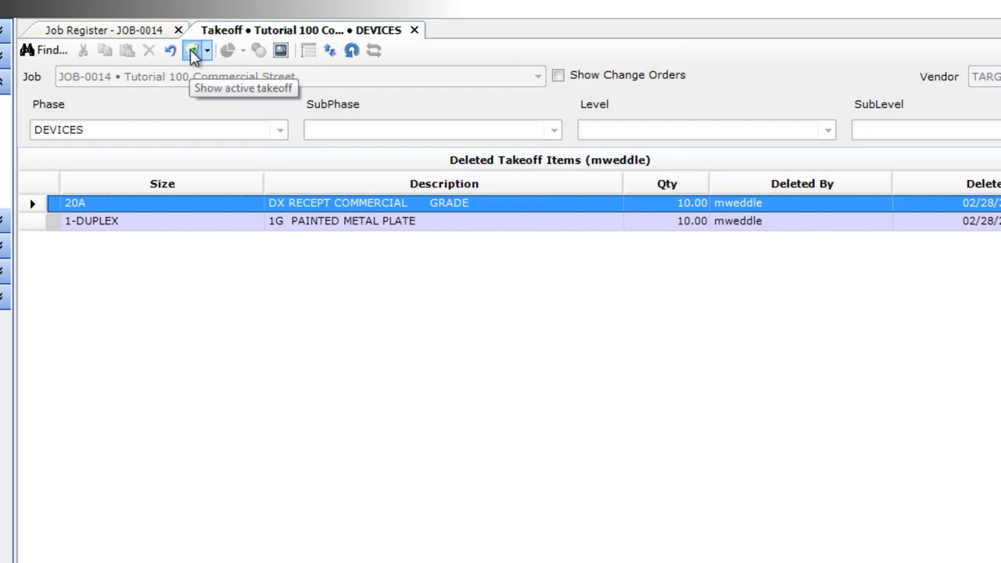
{"action": "left_click", "coordinate": [193, 51]}
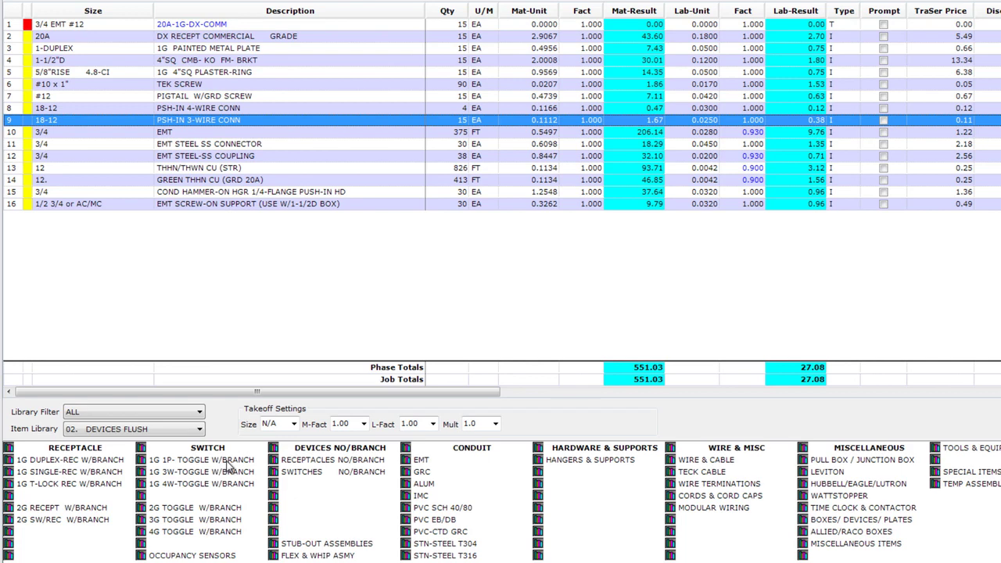
Step: Choose the 1G COMM-GR SWITCH FLUSH BOX /NO BRANCH 15A 1P assembly from the metal-stud switches with MC-clamp boxes
{"action": "left_click", "coordinate": [326, 473]}
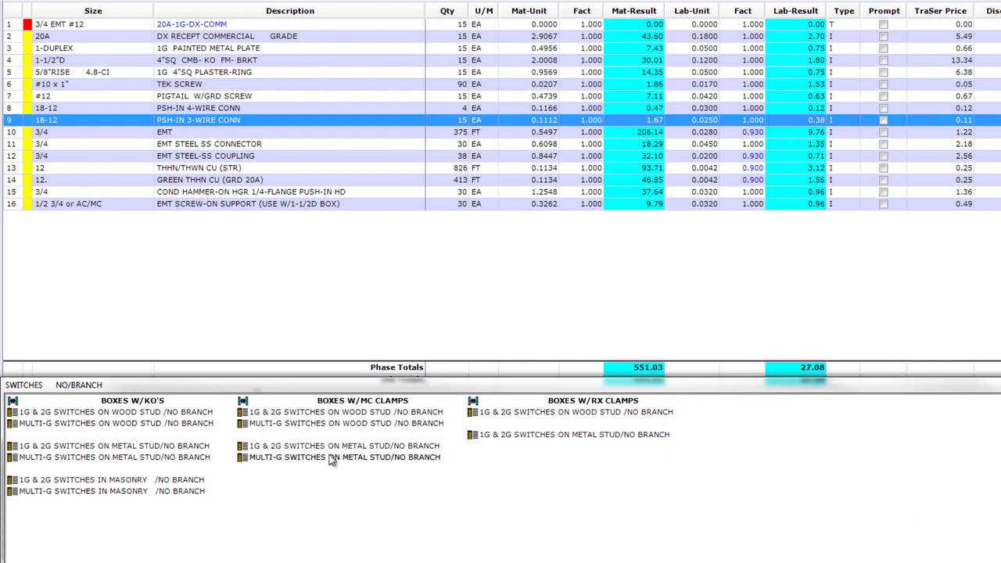
{"action": "left_click", "coordinate": [320, 446]}
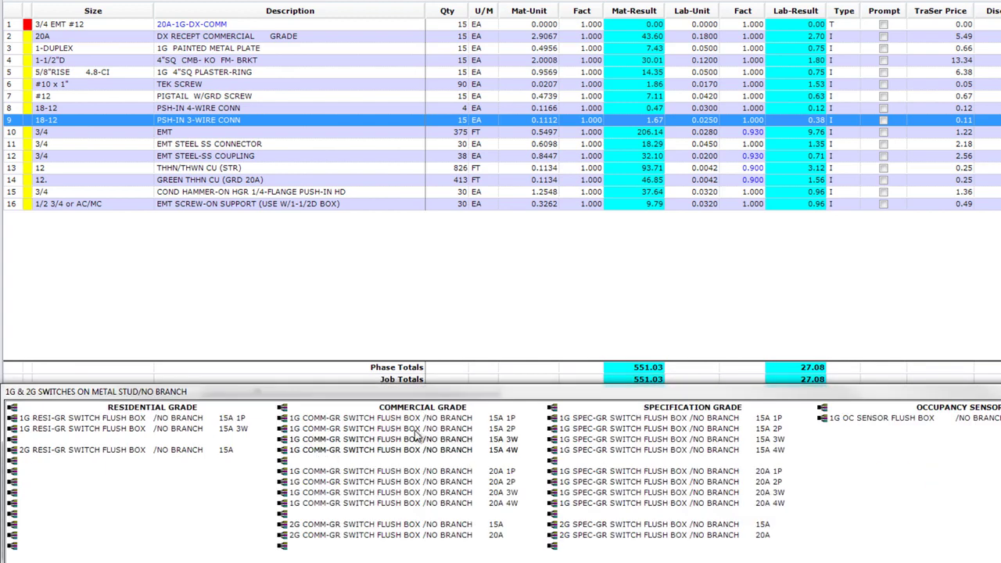
{"action": "left_click", "coordinate": [483, 420]}
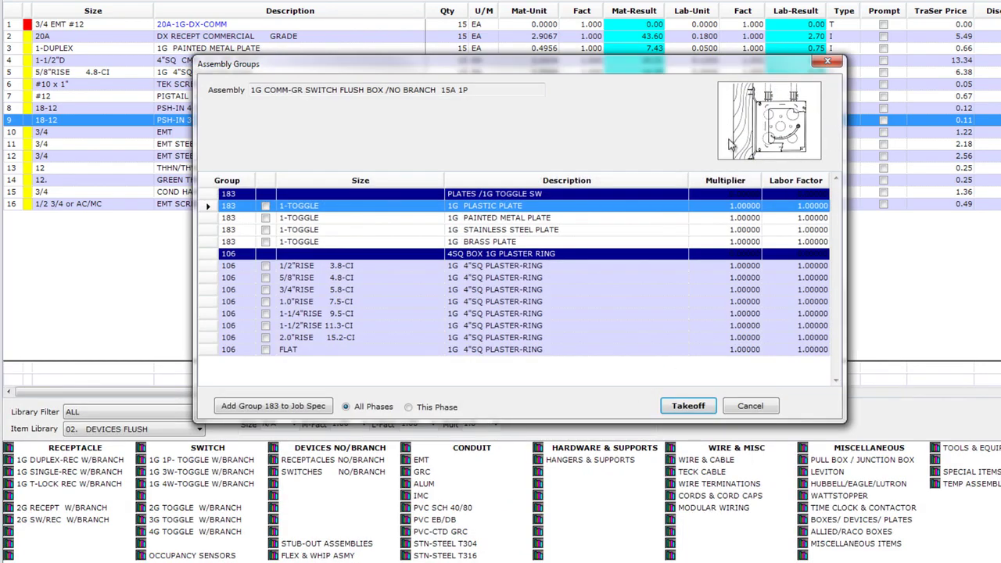
Step: Take off 4 device boxes of the switch assembly with the 1G painted metal toggle plate and the 5/8" rise 4" square plaster ring
{"action": "left_click", "coordinate": [266, 219]}
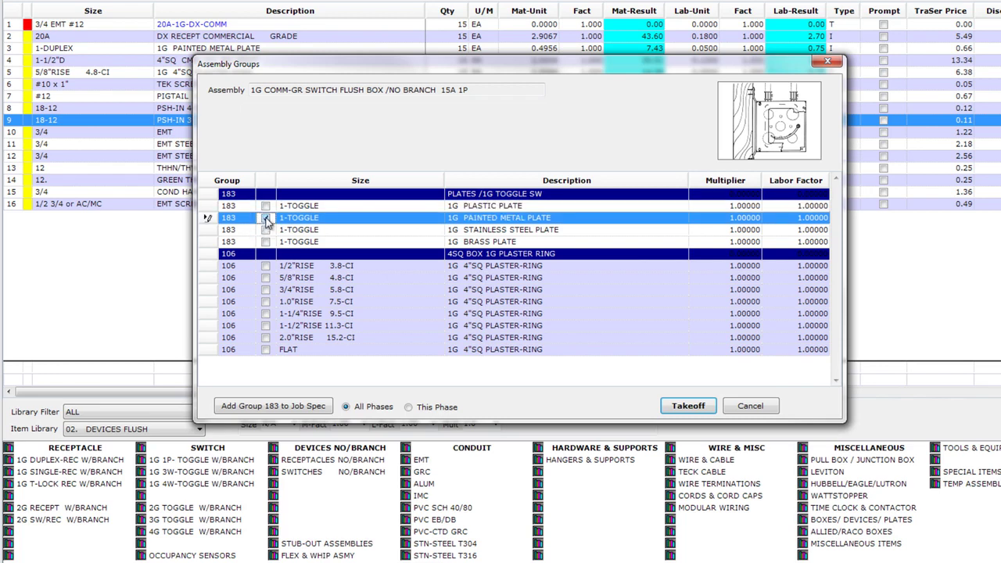
{"action": "left_click", "coordinate": [266, 278]}
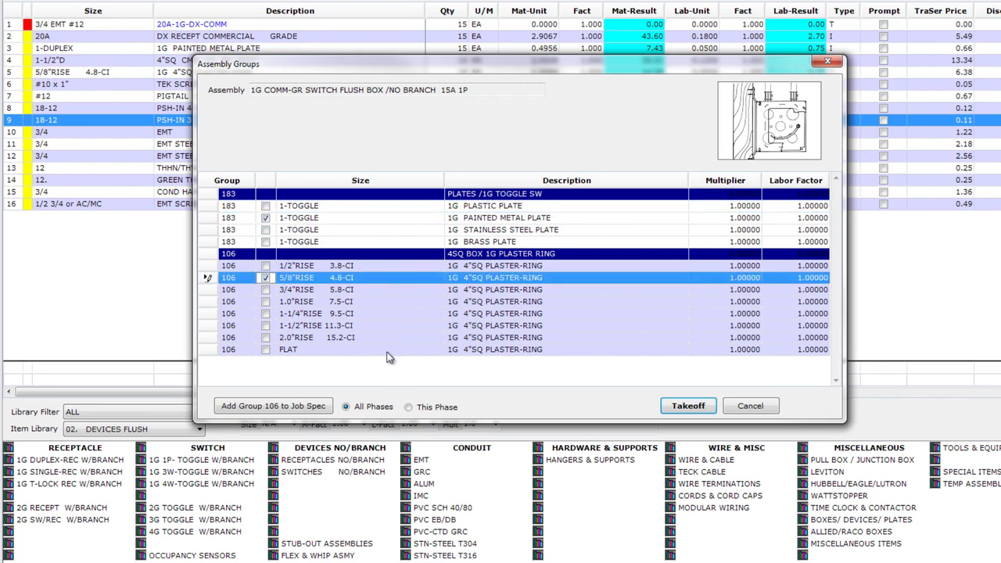
{"action": "left_click", "coordinate": [688, 406]}
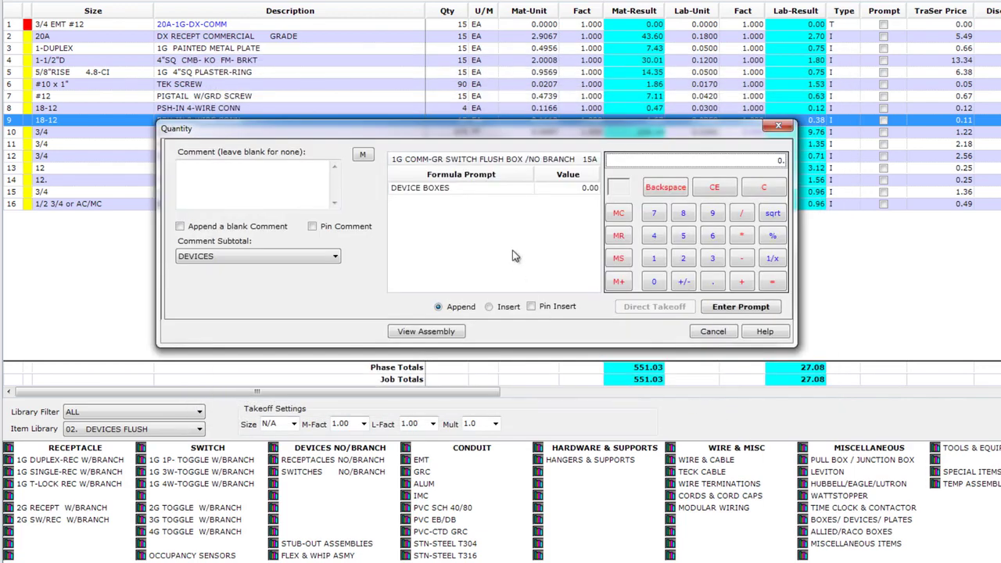
{"action": "type", "text": "4"}
{"action": "key", "text": "Return"}
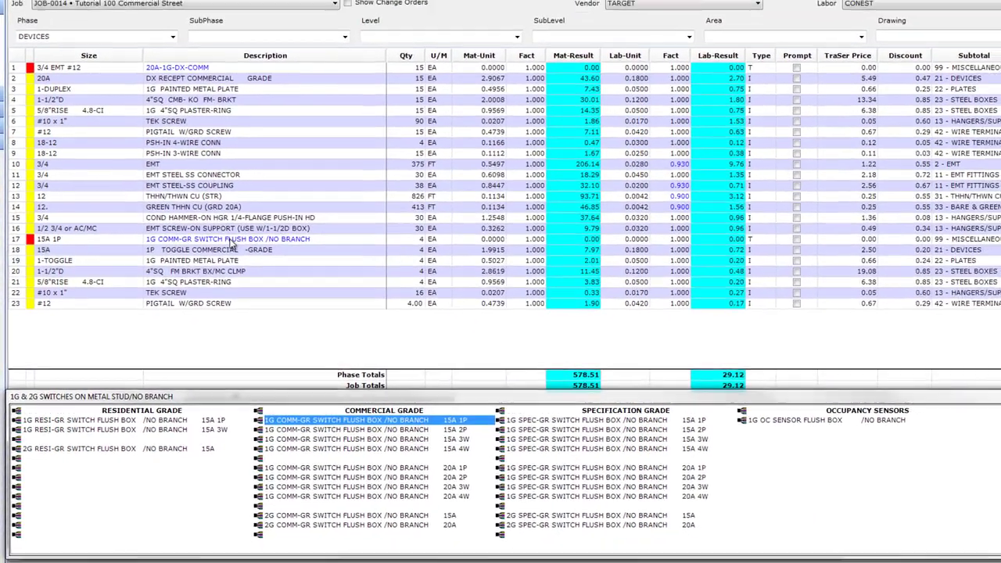
Step: Review the switch assembly's takeoff lines and return from the switch lists to the main item library
{"action": "left_click_drag", "start_coordinate": [245, 216], "coordinate": [211, 314]}
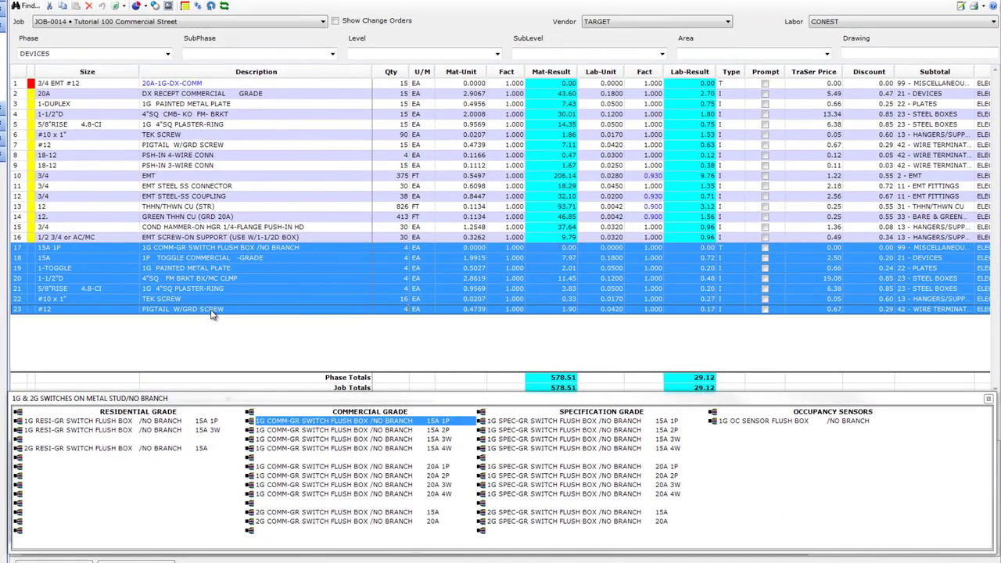
{"action": "left_click", "coordinate": [252, 250]}
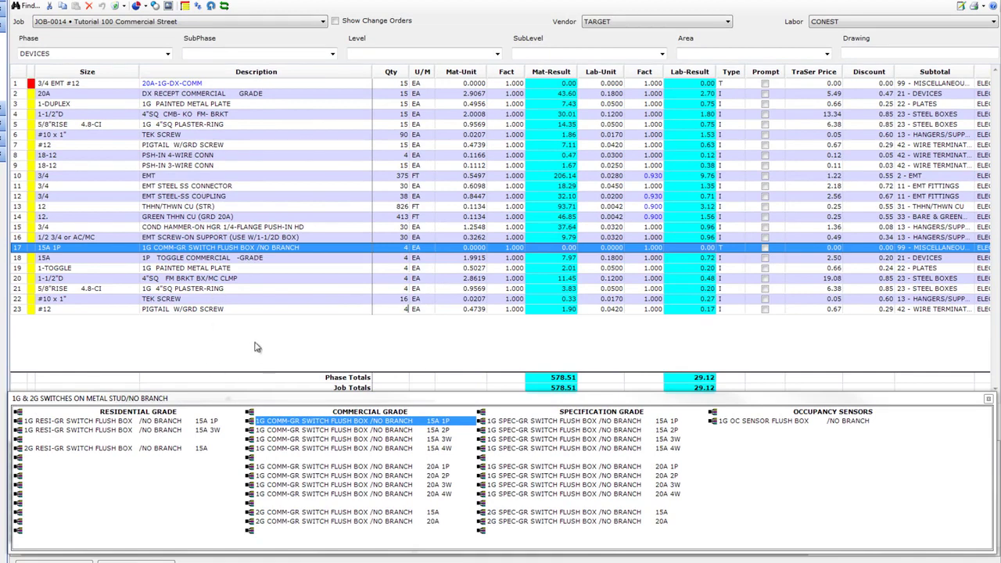
{"action": "left_click", "coordinate": [986, 400]}
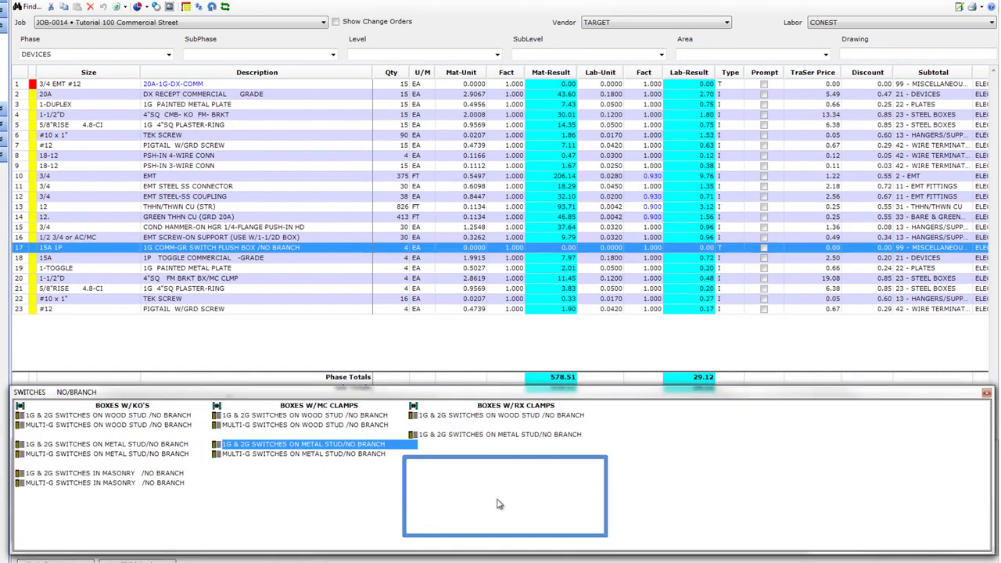
{"action": "right_click", "coordinate": [508, 493]}
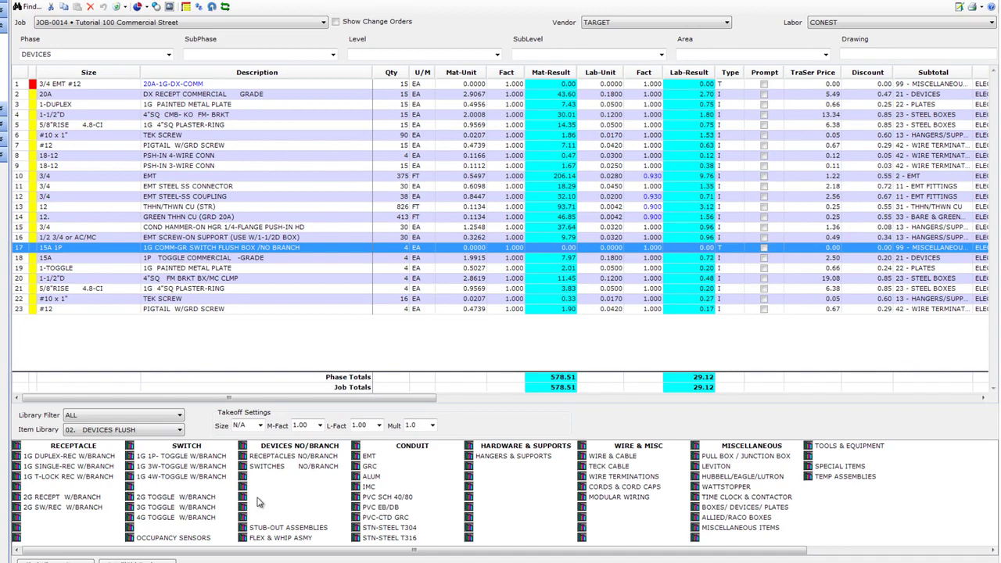
Step: In the BRANCH phase, take off 50 ft of concealed metal-stud MC CABLE - ALUM JKT W/G 12/2 with 8 connectors
{"action": "left_click", "coordinate": [67, 56]}
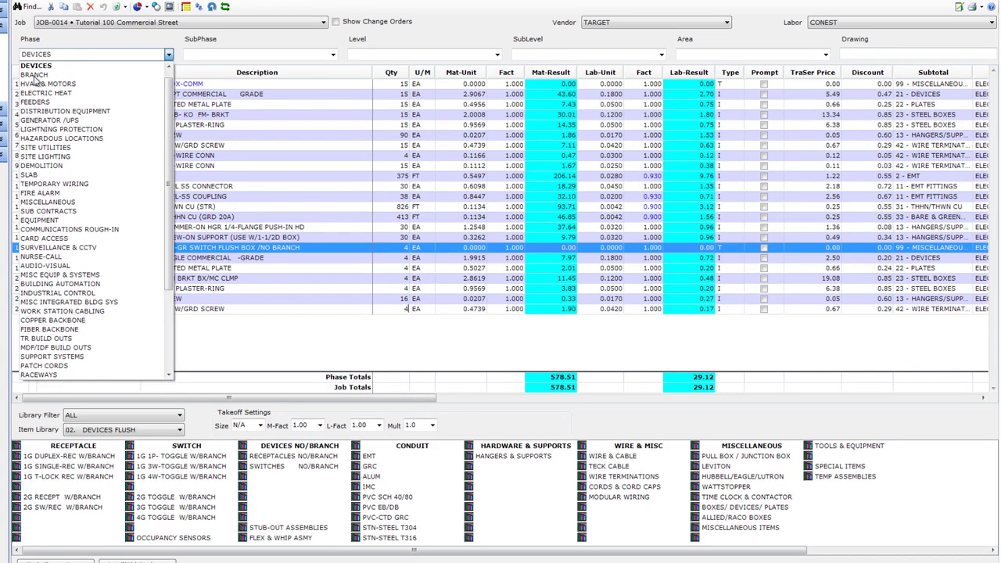
{"action": "left_click", "coordinate": [35, 75]}
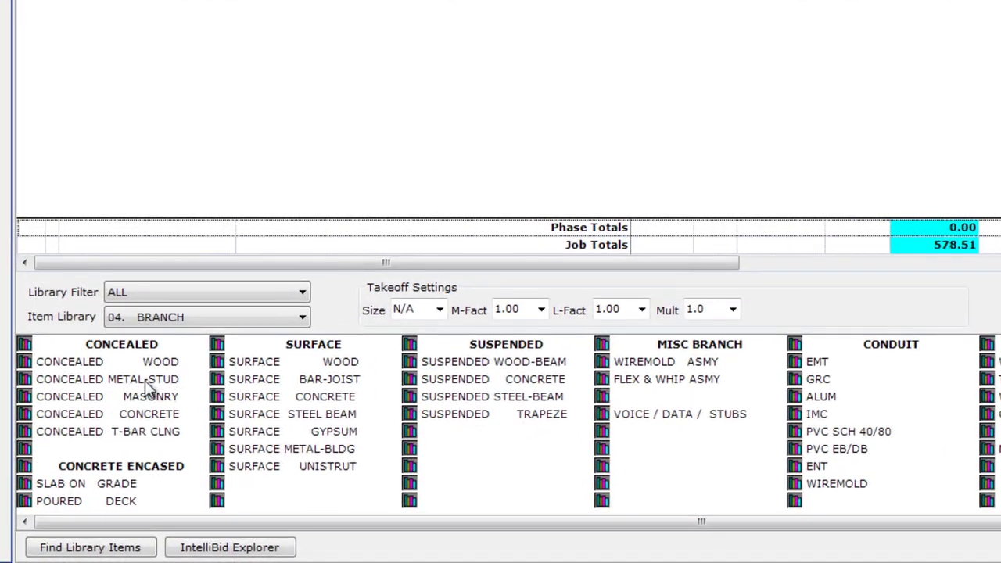
{"action": "left_click", "coordinate": [97, 383]}
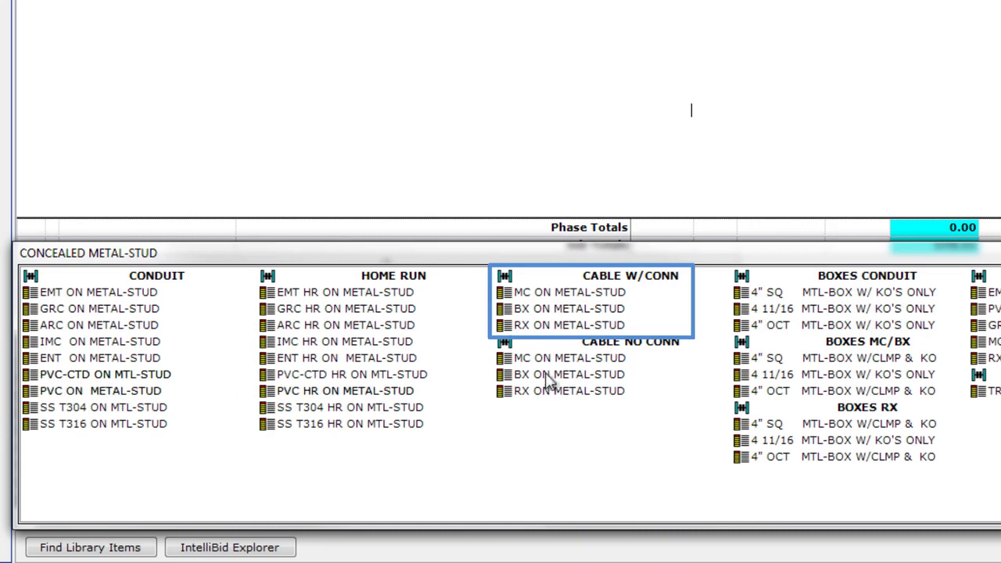
{"action": "left_click", "coordinate": [565, 292]}
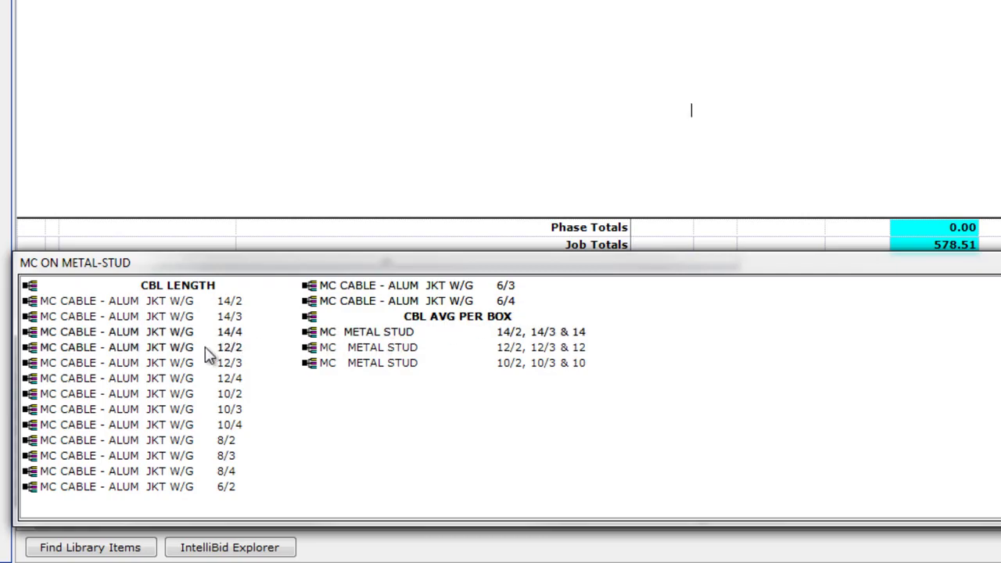
{"action": "double_click", "coordinate": [208, 349]}
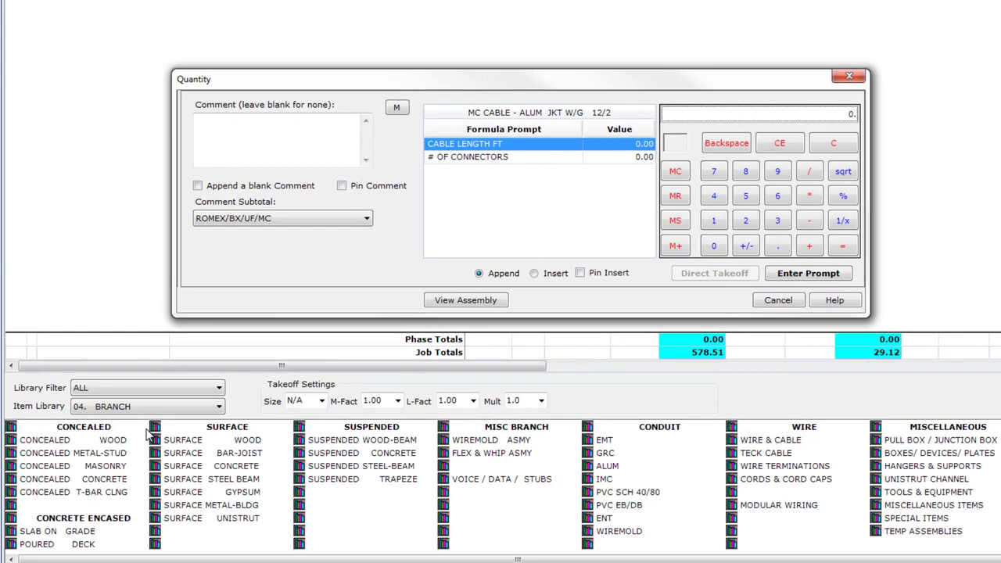
{"action": "key", "text": "Return"}
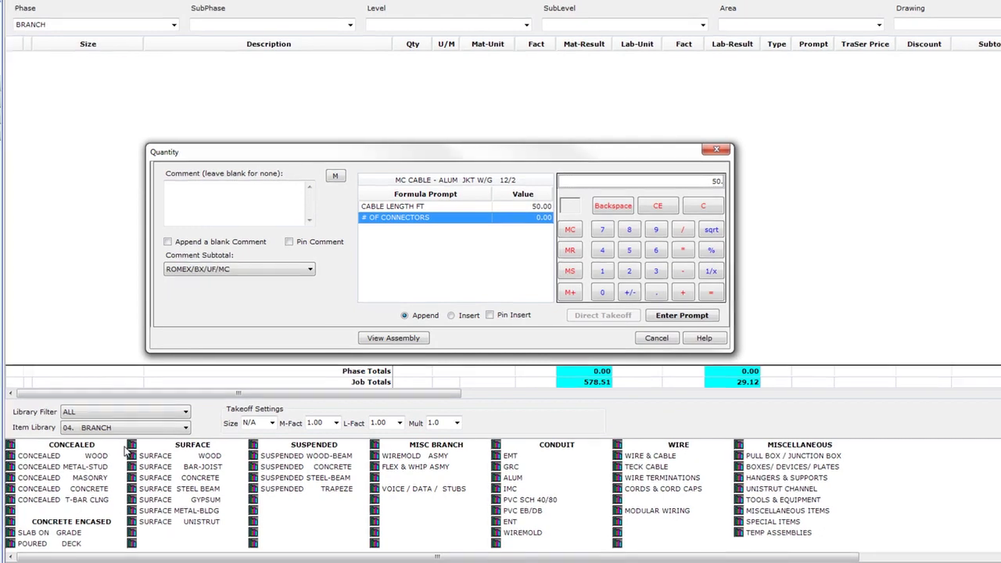
{"action": "key", "text": "Return"}
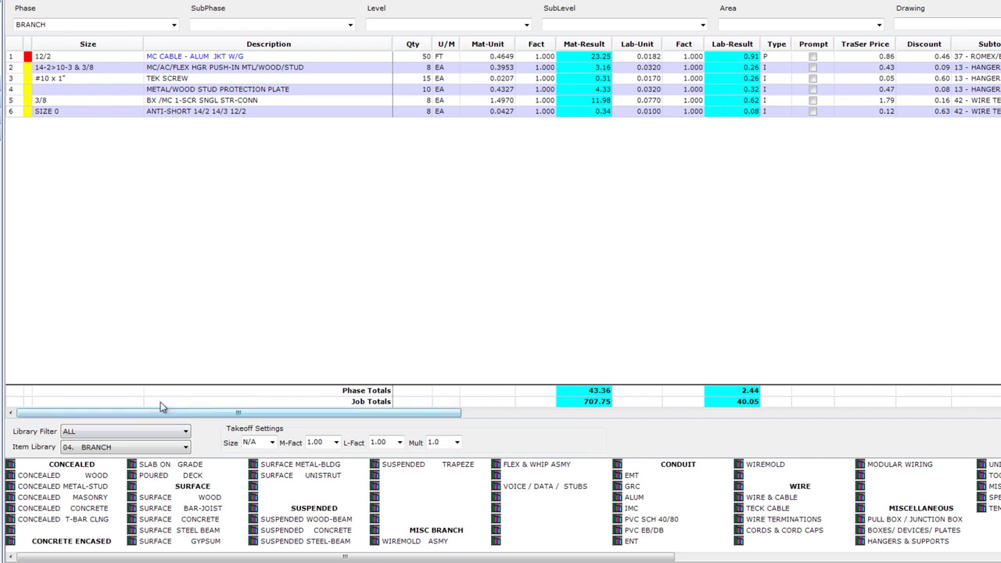
Step: Switch the takeoff to the FIXTURES phase
{"action": "left_click", "coordinate": [174, 24]}
{"action": "scroll", "coordinate": [175, 49], "scroll_direction": "up", "scroll_amount": 1}
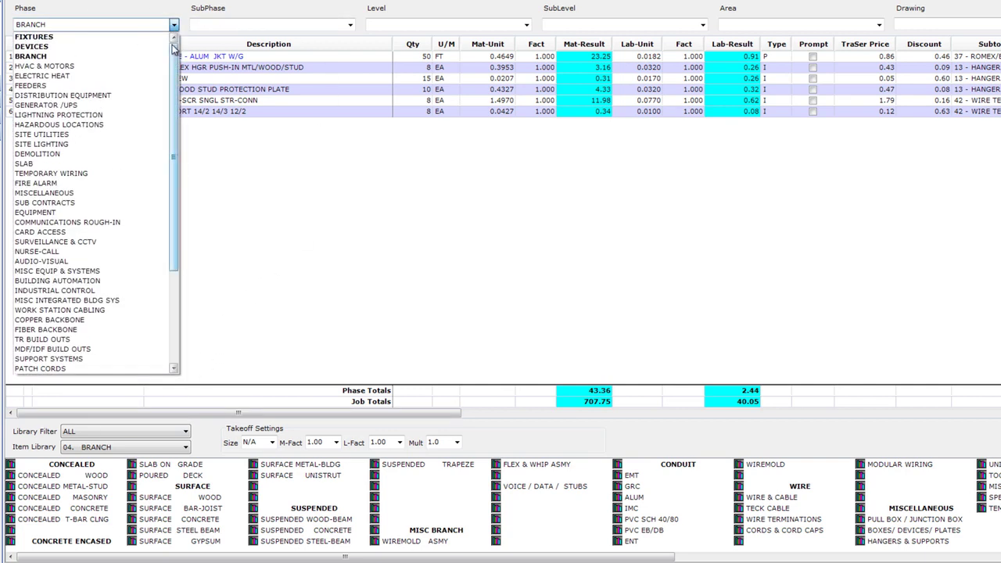
{"action": "left_click", "coordinate": [36, 37]}
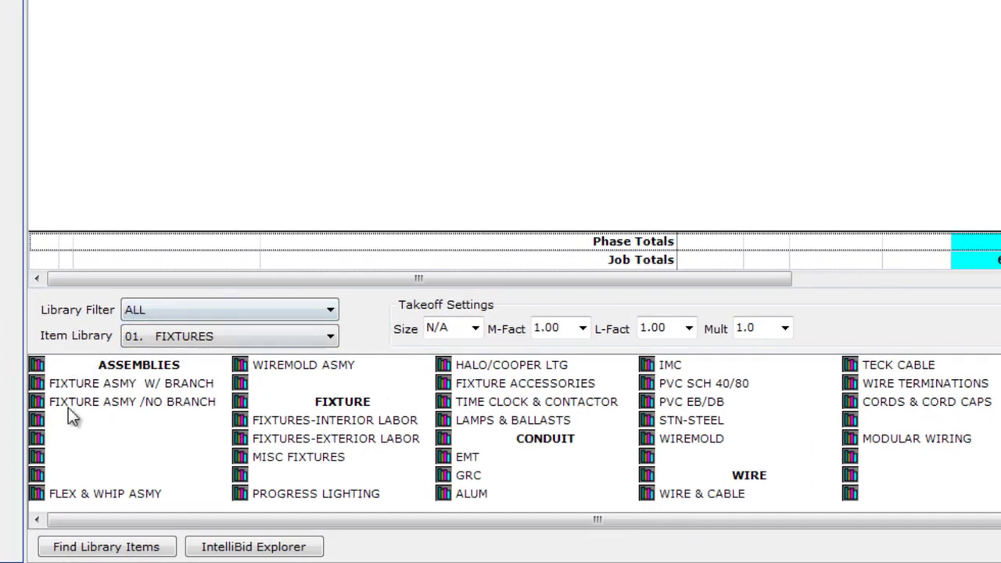
Step: Choose the 2x4 LED LAY-IN /T-BAR #12 fixture assembly with branch under T-BAR / B-JOIST 3/4-EMT and accept its component groups
{"action": "left_click", "coordinate": [135, 384]}
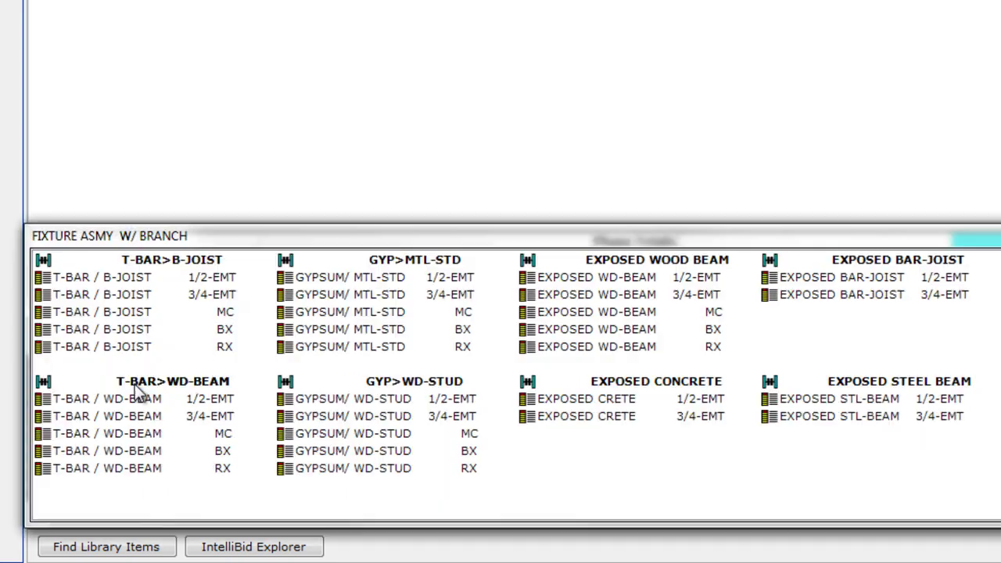
{"action": "left_click", "coordinate": [165, 296]}
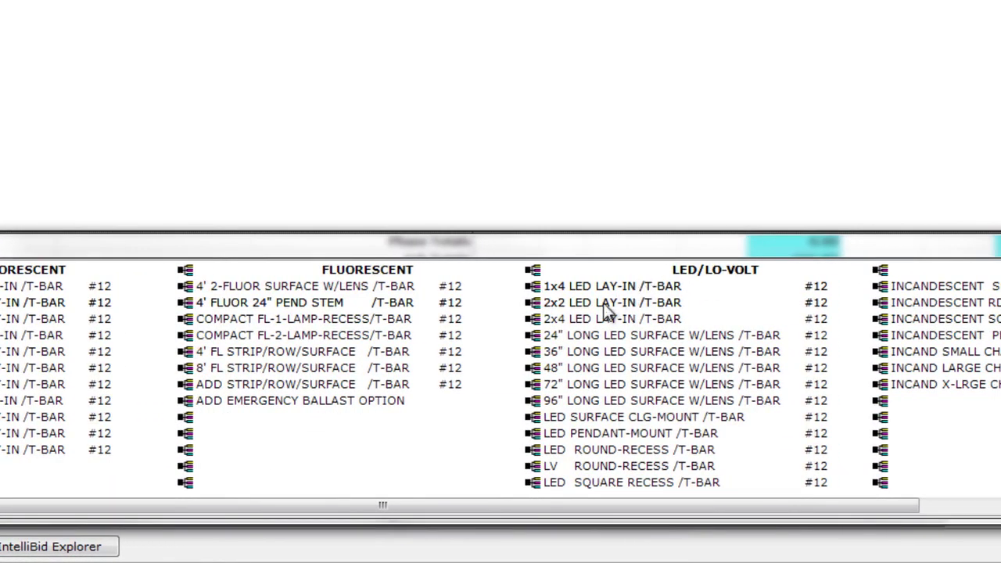
{"action": "left_click", "coordinate": [599, 321]}
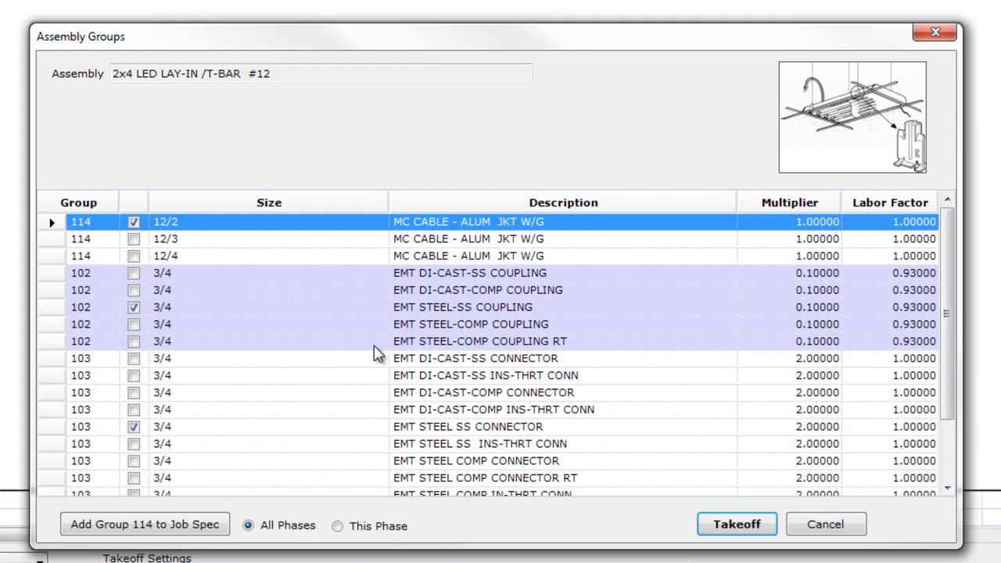
{"action": "left_click", "coordinate": [771, 529]}
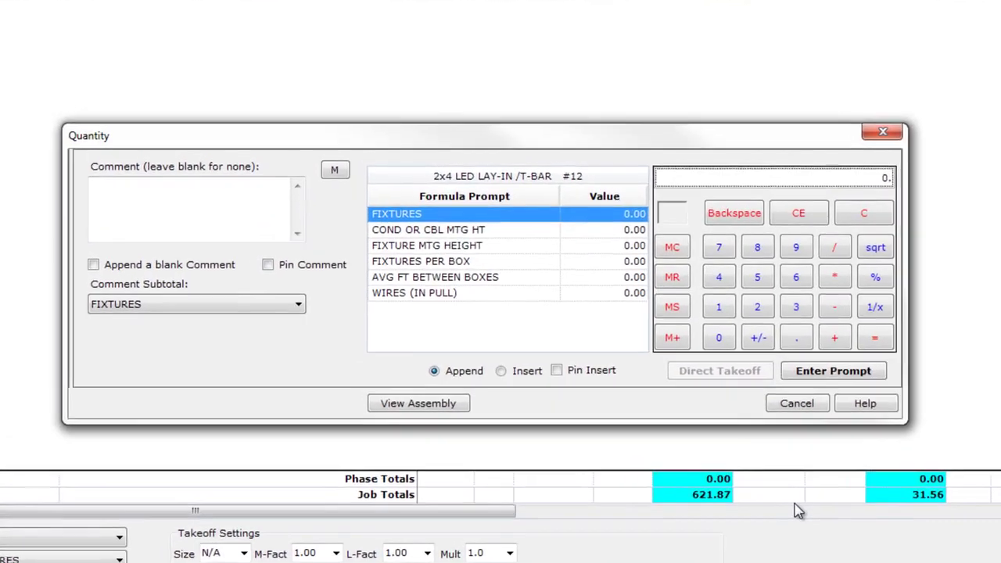
Step: Take off 6 fixtures with 15 conduit or cable height, 12 fixture height, 3 fixtures per box, 15 ft between boxes and 2 wires
{"action": "type", "text": "6"}
{"action": "key", "text": "Return"}
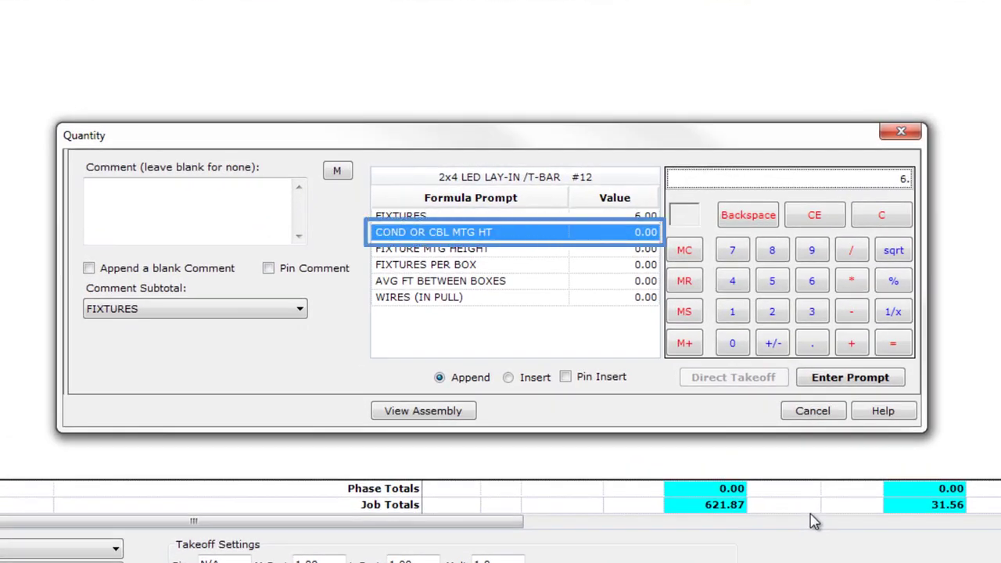
{"action": "type", "text": "15"}
{"action": "key", "text": "Return"}
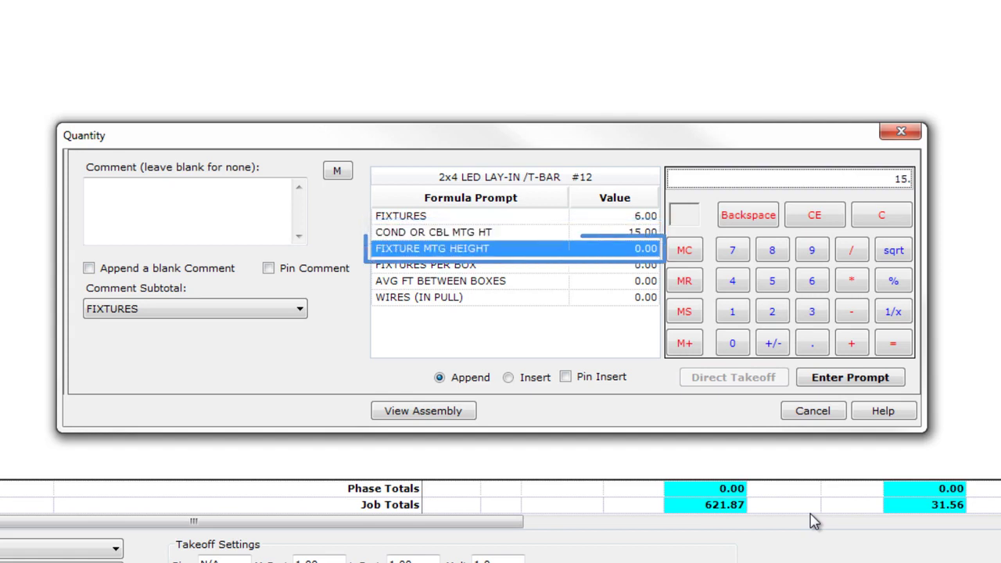
{"action": "type", "text": "12"}
{"action": "key", "text": "Return"}
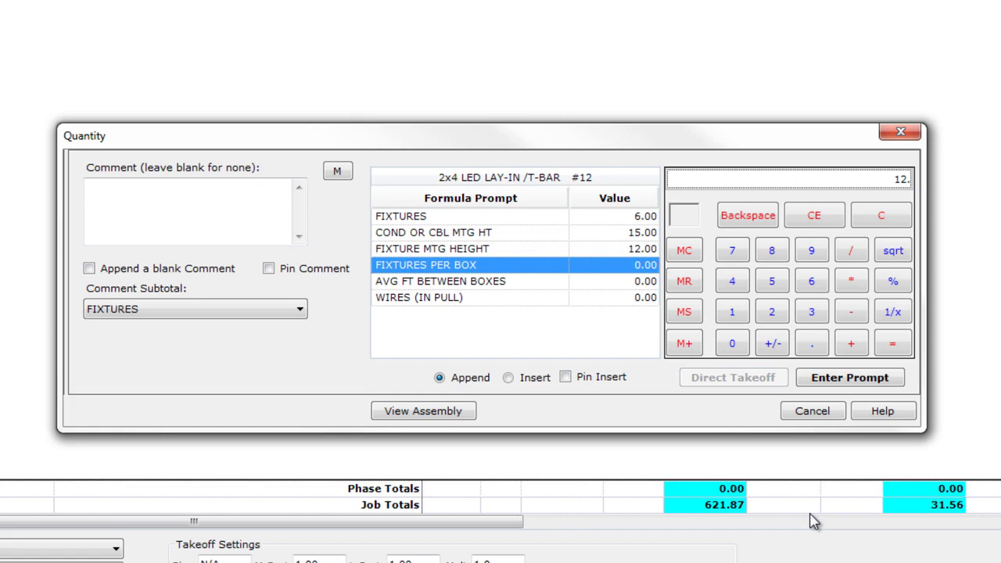
{"action": "type", "text": "3."}
{"action": "key", "text": "Return"}
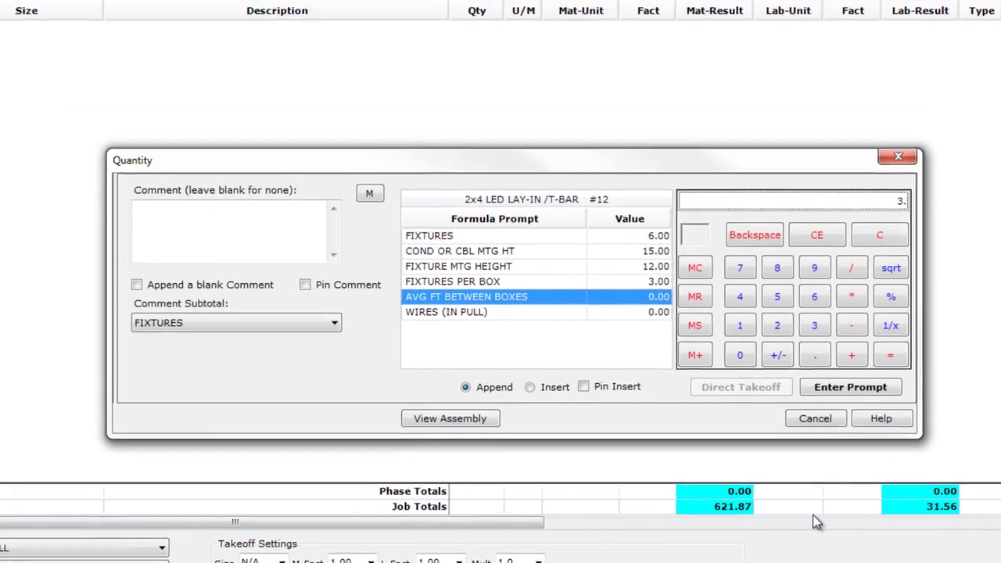
{"action": "type", "text": "15"}
{"action": "key", "text": "Return"}
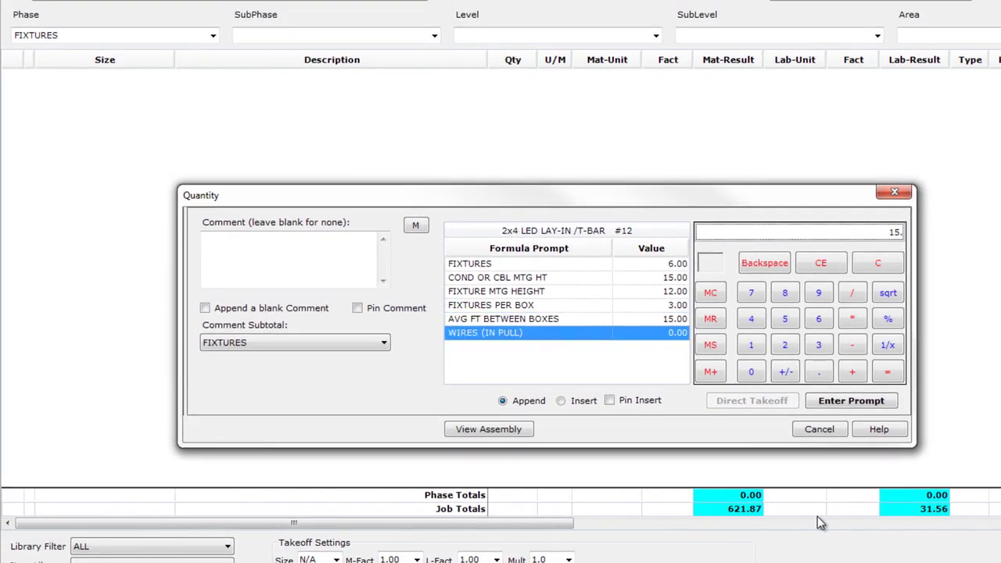
{"action": "type", "text": "2."}
{"action": "key", "text": "Return"}
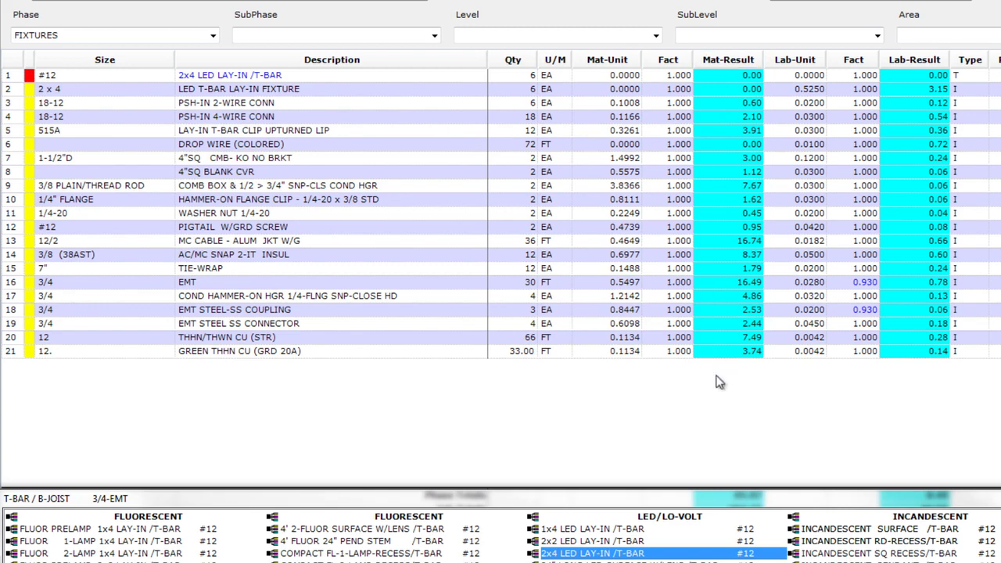
{"action": "key", "text": "Escape"}
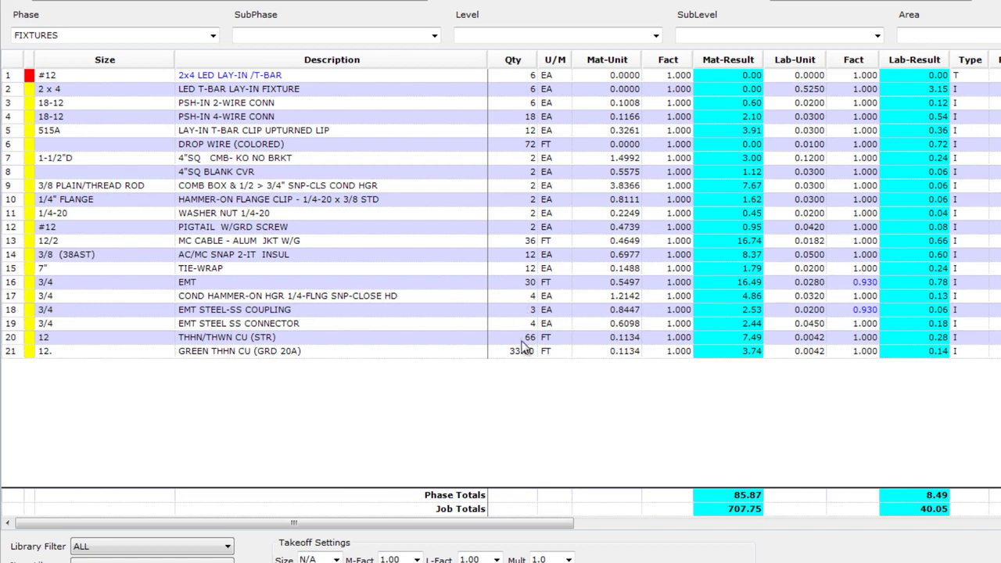
Step: Recalculate the 2x4 LED lay-in assembly for 8 fixtures
{"action": "double_click", "coordinate": [519, 75]}
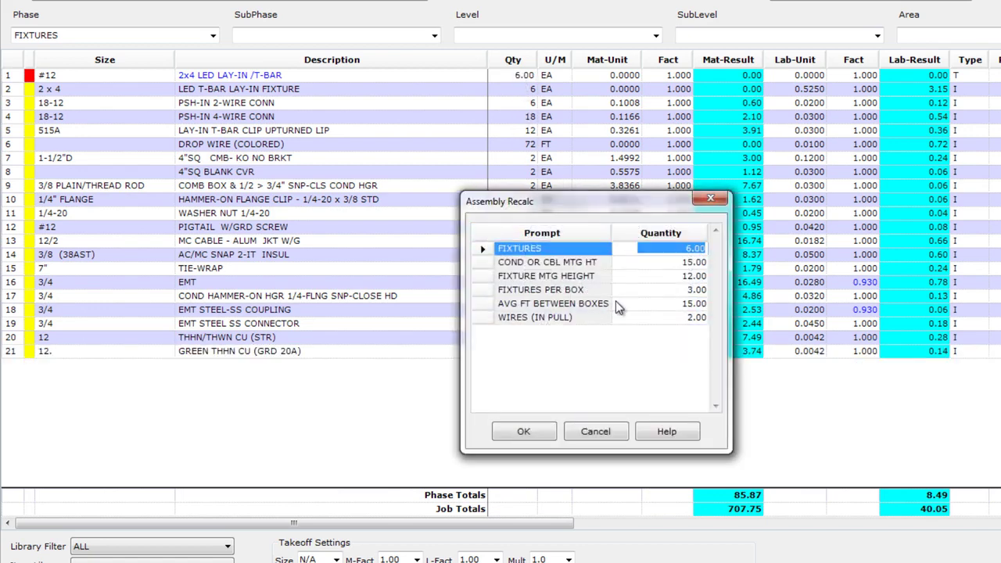
{"action": "type", "text": "8"}
{"action": "key", "text": "Return"}
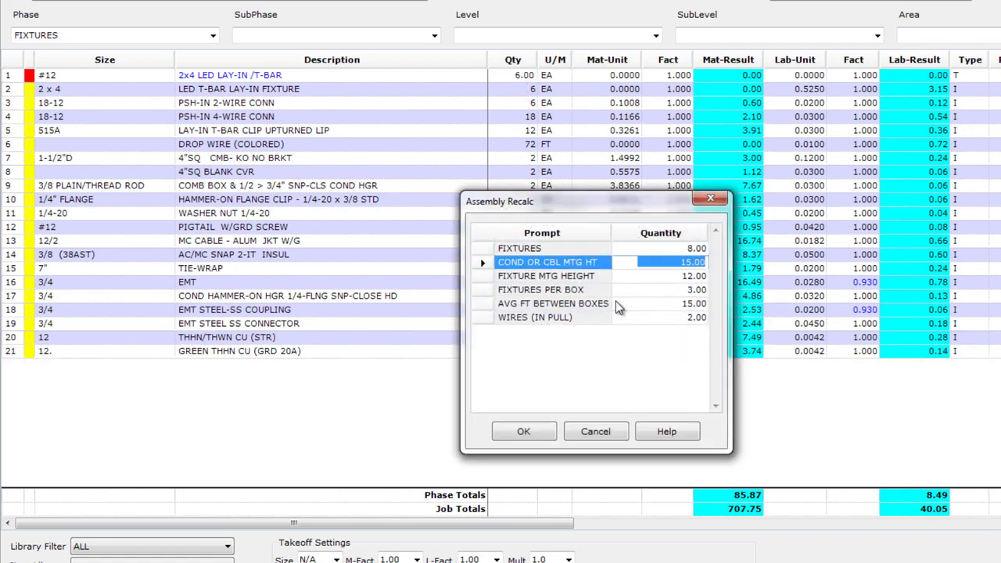
{"action": "left_click", "coordinate": [529, 431]}
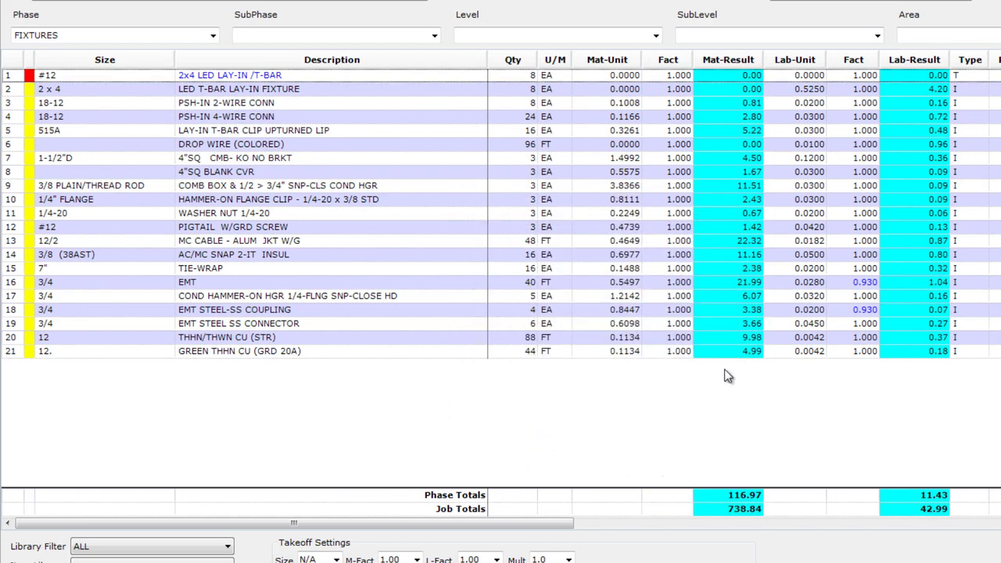
Step: Recalculate the 2x4 LED lay-in assembly with the fixture quantity set back to 6
{"action": "double_click", "coordinate": [526, 76]}
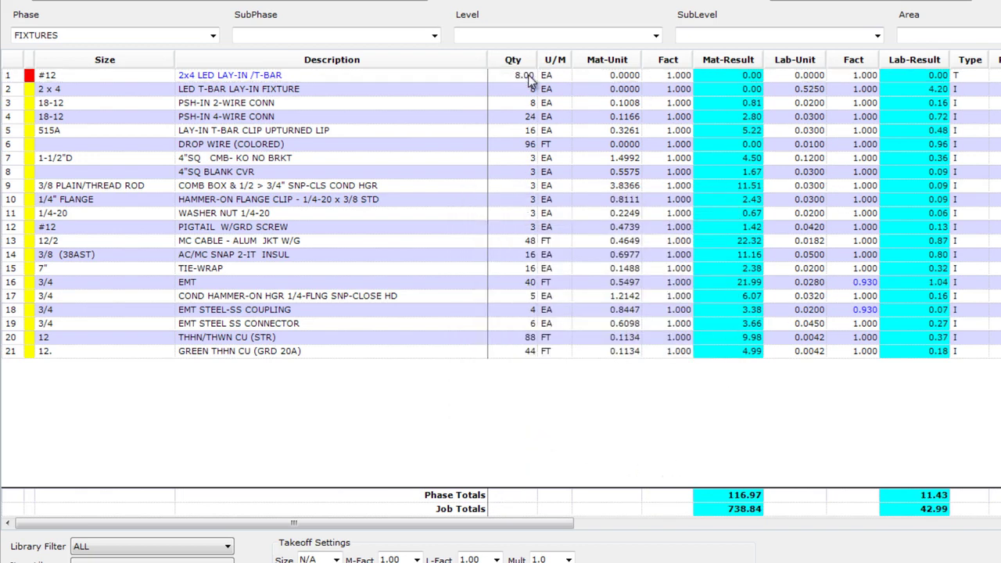
{"action": "type", "text": "6"}
{"action": "key", "text": "Return"}
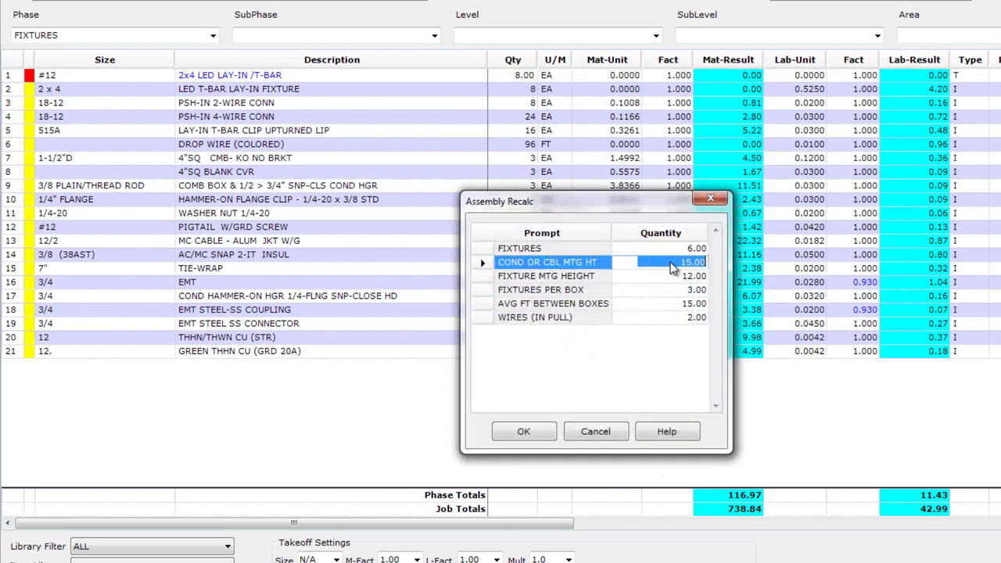
{"action": "left_click", "coordinate": [539, 431]}
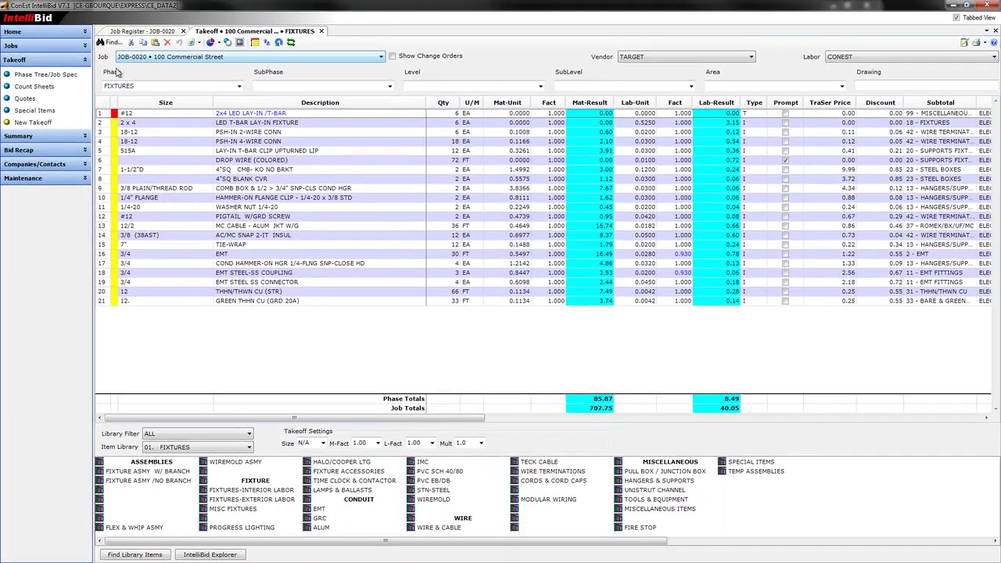
Step: Open the job's bid recap for the base bid, skipping the incomplete items, and bring up its quotes
{"action": "left_click", "coordinate": [43, 152]}
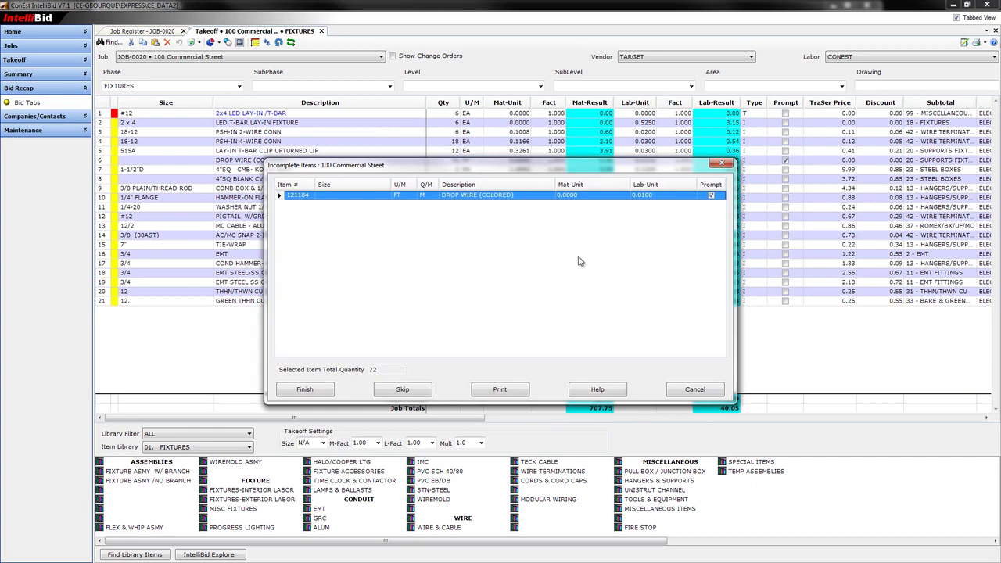
{"action": "left_click", "coordinate": [415, 390]}
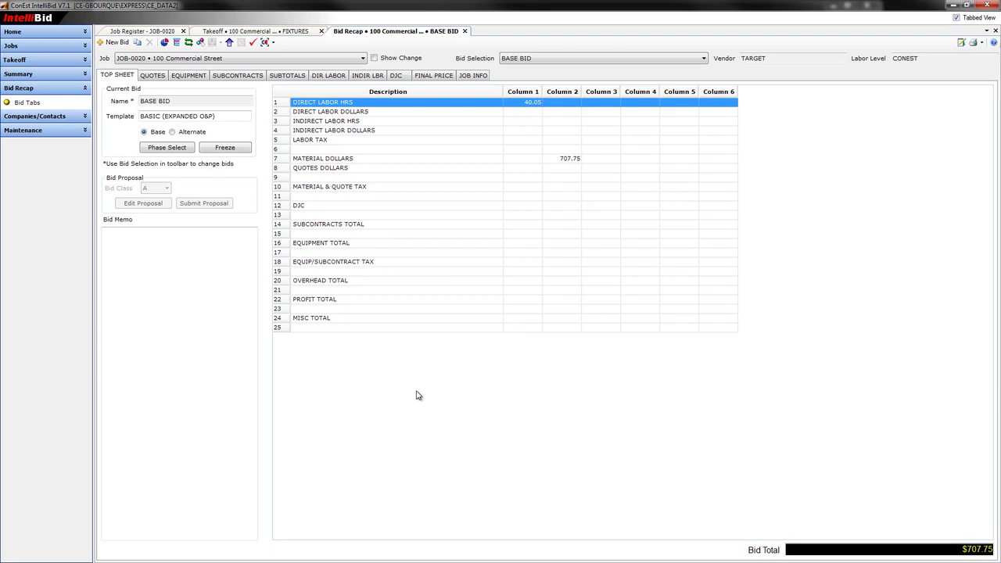
{"action": "left_click", "coordinate": [153, 76]}
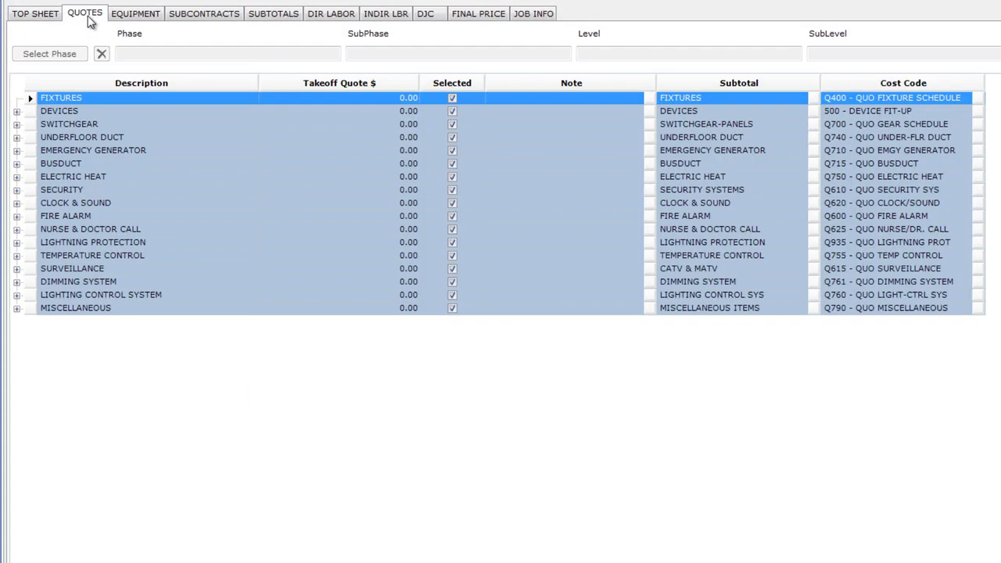
Step: Add a new quote of 900 under FIXTURES and mark it as the selected quote
{"action": "right_click", "coordinate": [121, 100]}
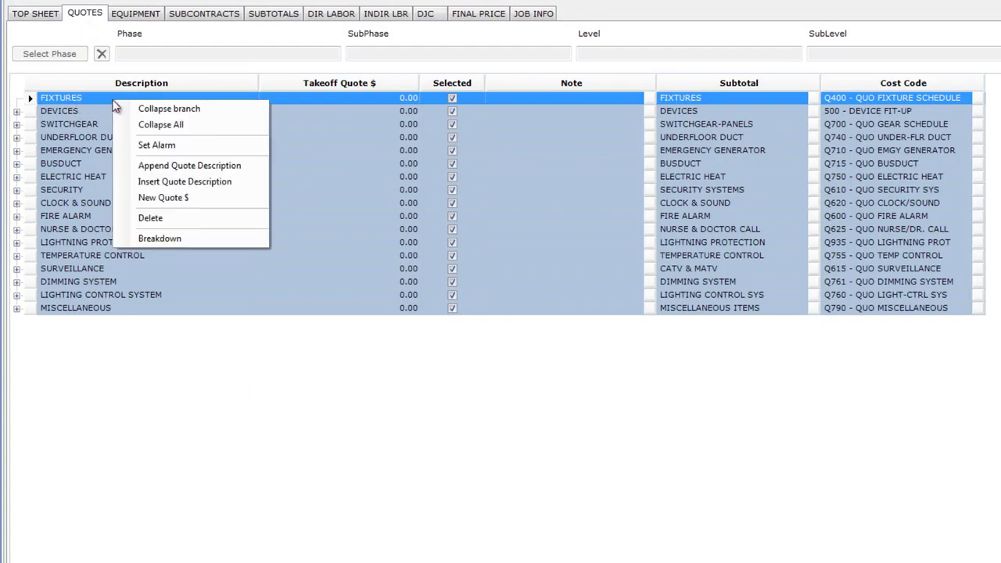
{"action": "left_click", "coordinate": [171, 201]}
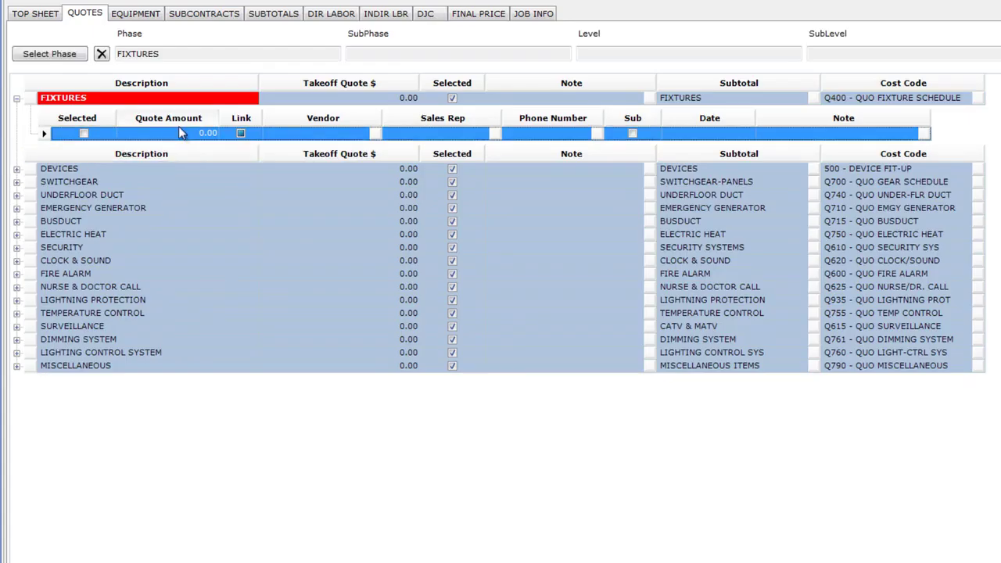
{"action": "left_click", "coordinate": [194, 133]}
{"action": "type", "text": "90"}
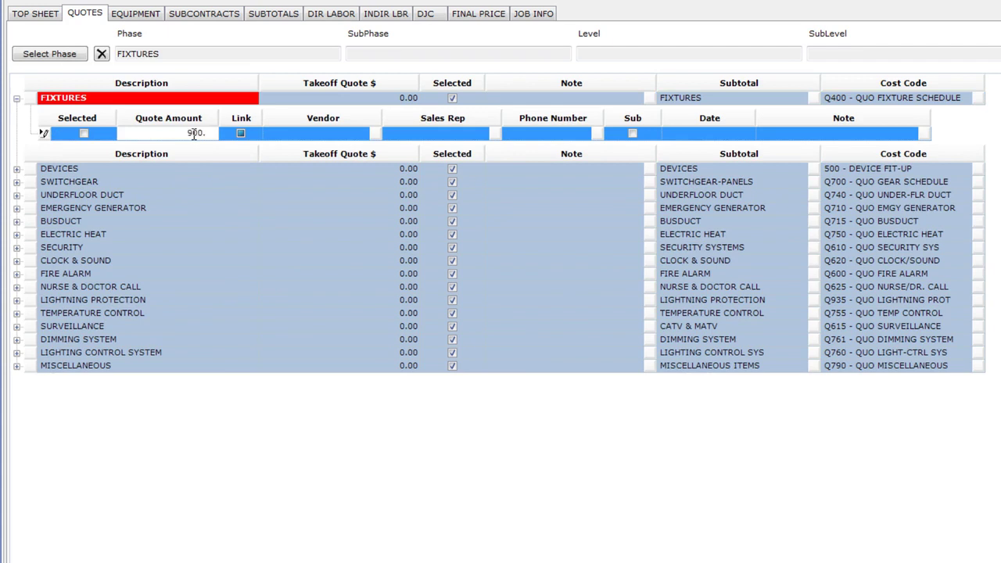
{"action": "type", "text": "0."}
{"action": "key", "text": "Return"}
{"action": "left_click", "coordinate": [84, 133]}
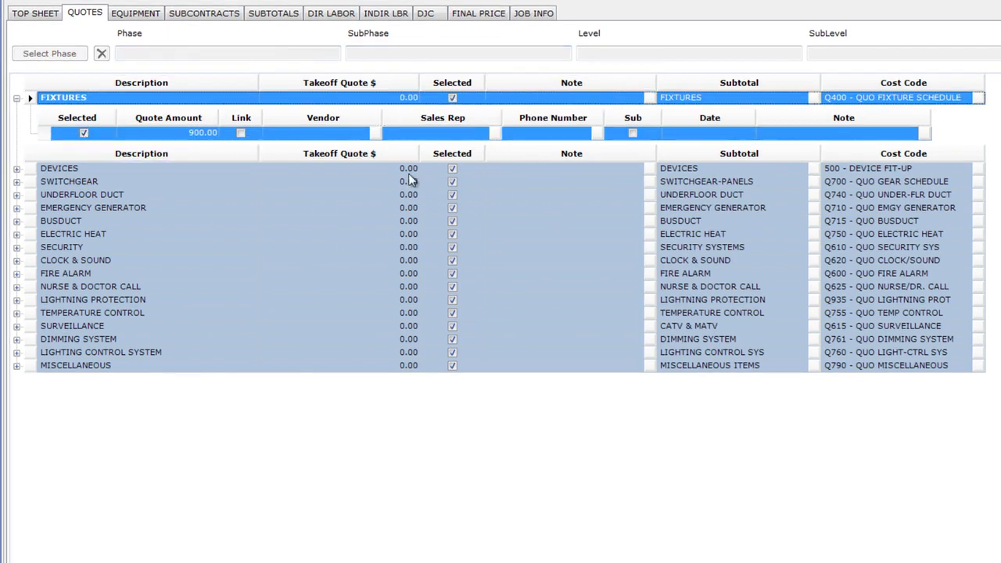
Step: In the bid's direct labor, set the regular-hours rate to 40 for journeymen and 20 for Apprentice 1
{"action": "left_click", "coordinate": [331, 16]}
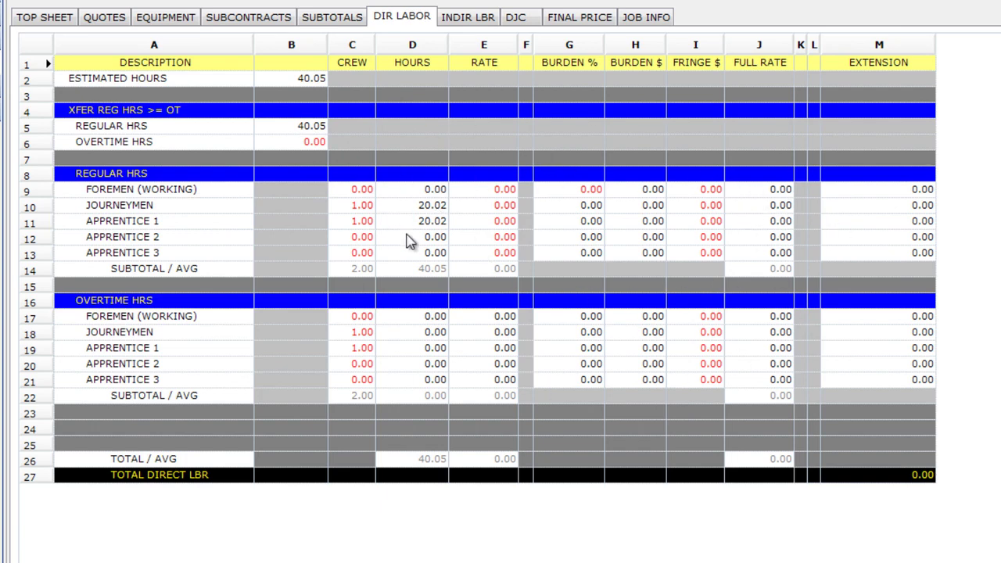
{"action": "left_click", "coordinate": [495, 206]}
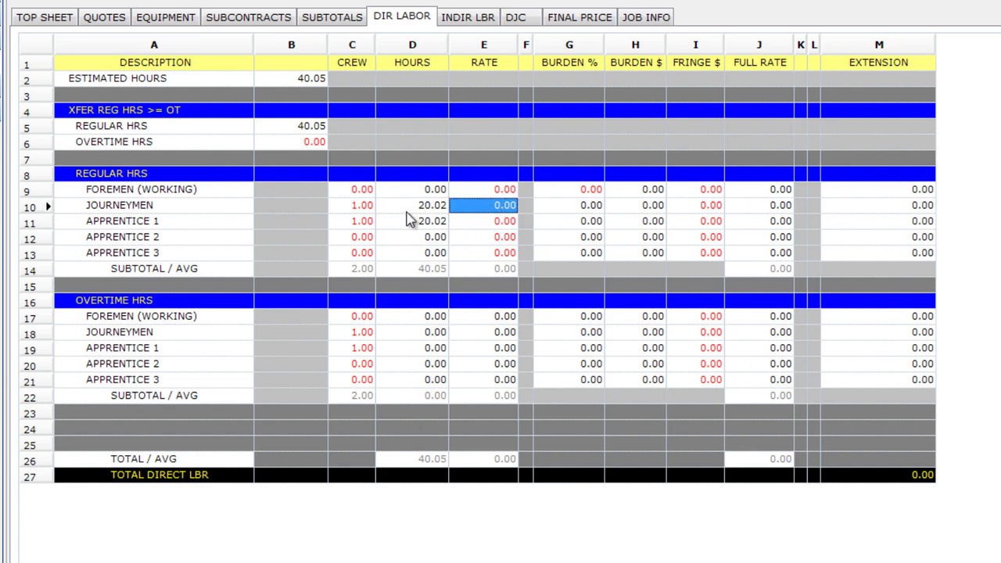
{"action": "left_click", "coordinate": [495, 210]}
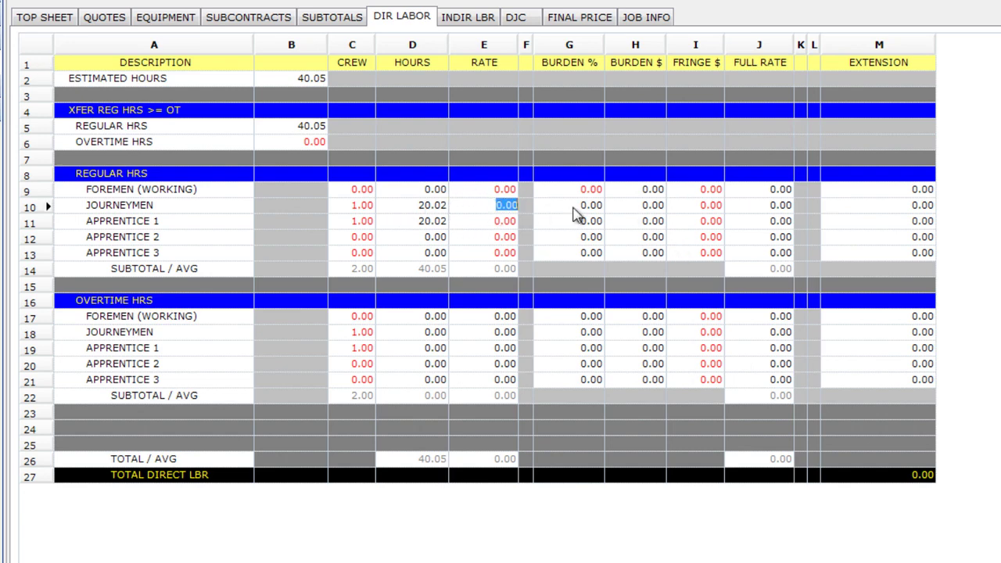
{"action": "type", "text": "40"}
{"action": "key", "text": "Return"}
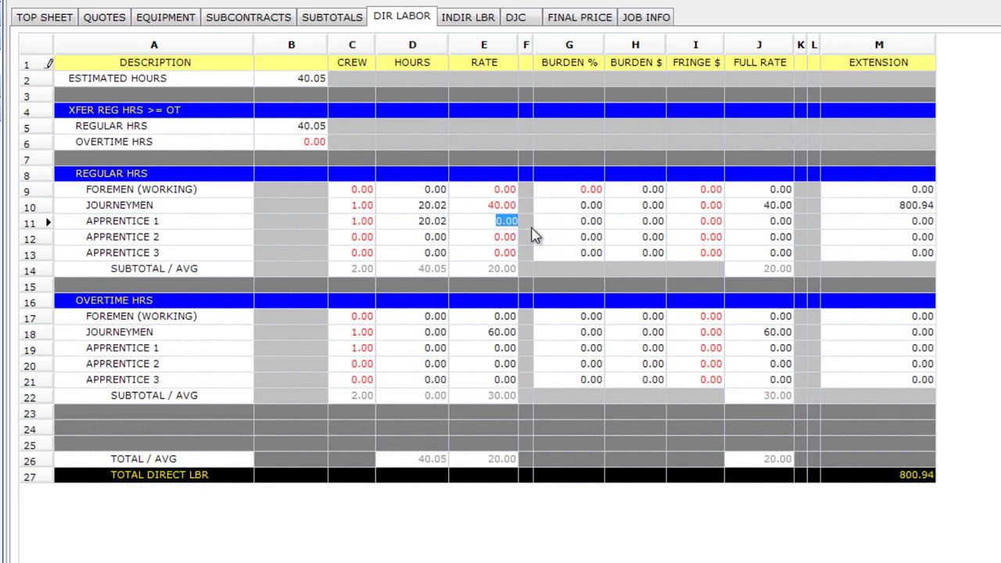
{"action": "type", "text": "20"}
{"action": "key", "text": "Return"}
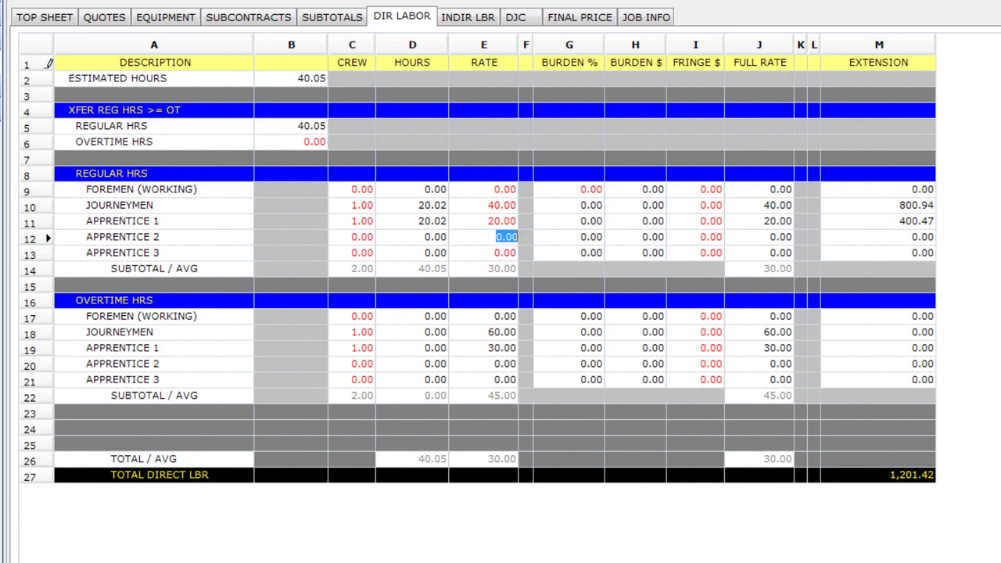
Step: Set the regular-hours crew count for Apprentice 1 to 2
{"action": "left_click", "coordinate": [358, 223]}
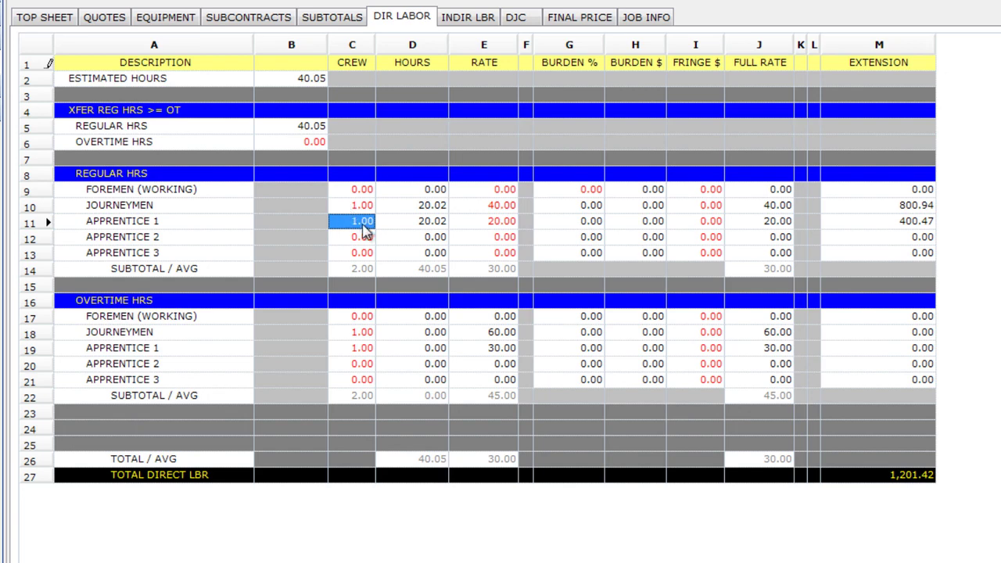
{"action": "left_click", "coordinate": [363, 228]}
{"action": "type", "text": "2"}
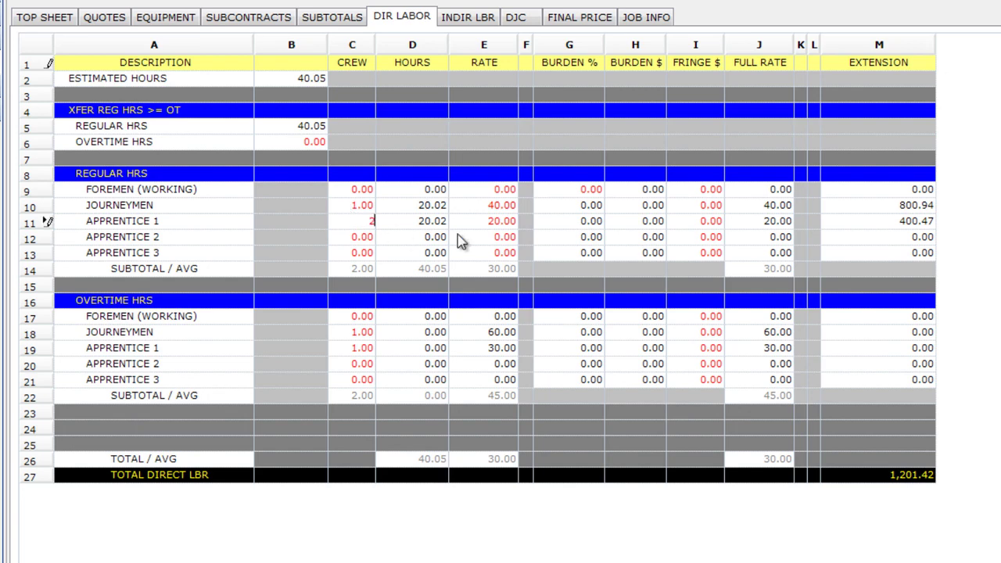
{"action": "key", "text": "Return"}
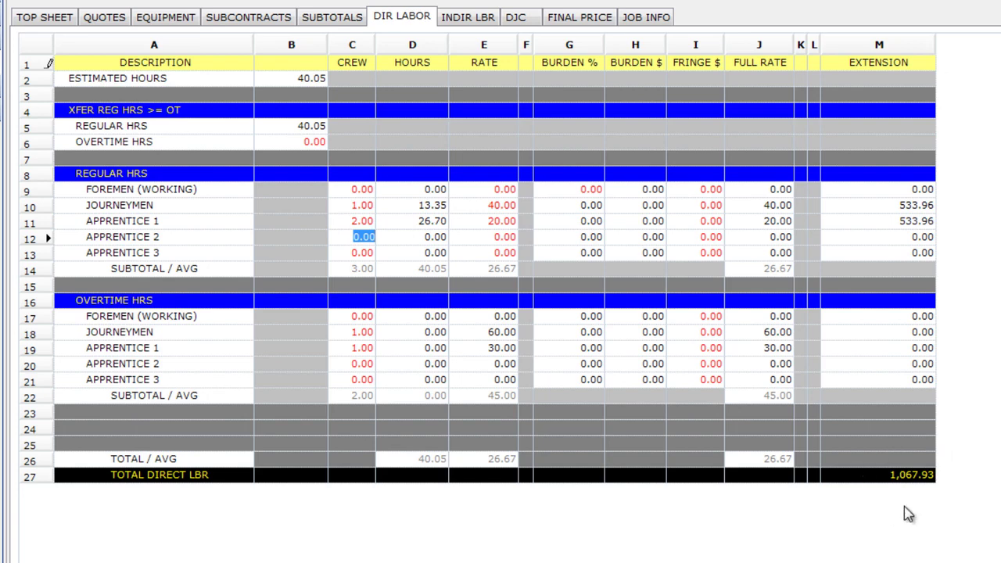
Step: Return the regular-hours crew count for Apprentice 1 to 1
{"action": "left_click", "coordinate": [361, 223]}
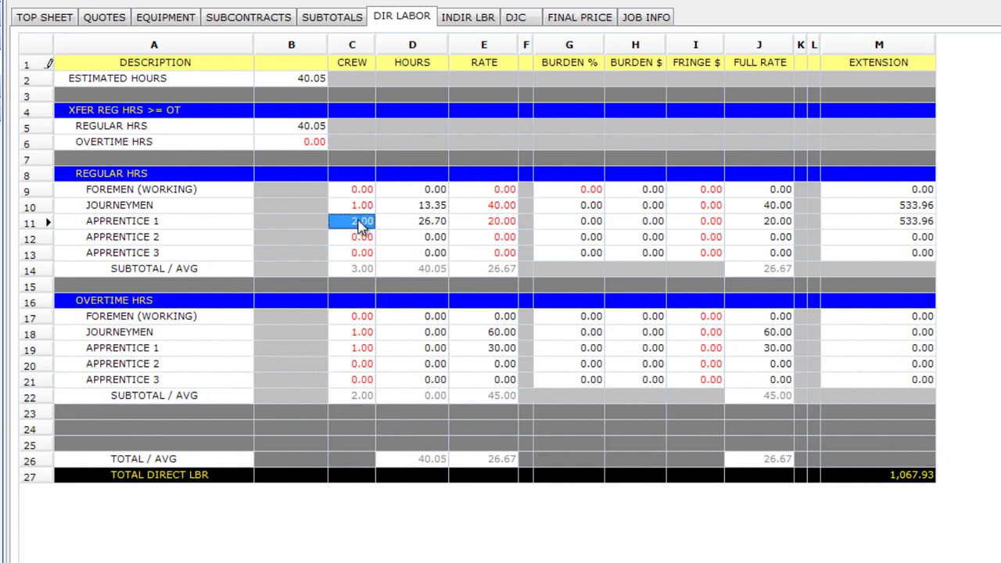
{"action": "type", "text": "1"}
{"action": "key", "text": "Return"}
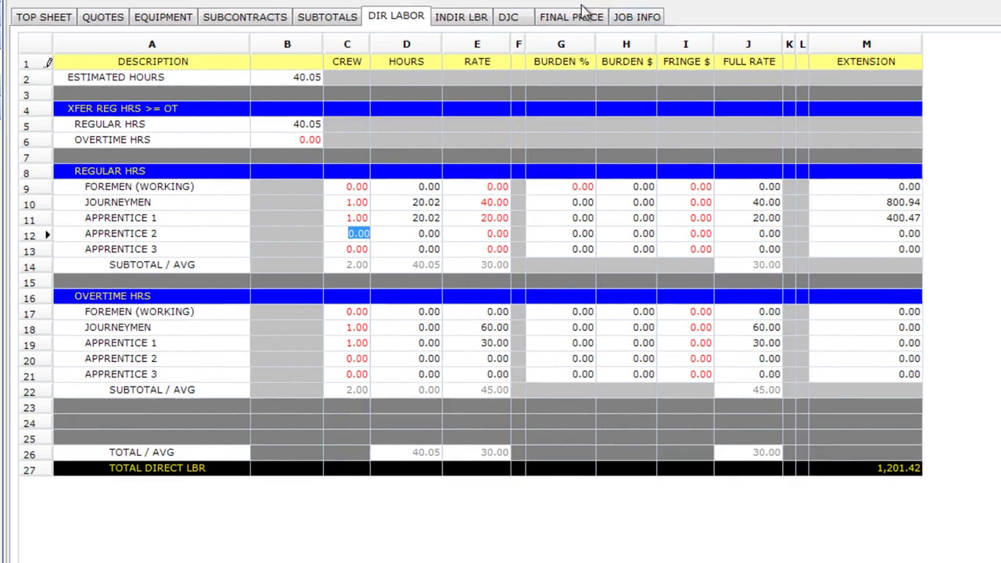
Step: In the bid's final price, set the tax to 8% for database material and quoted material
{"action": "left_click", "coordinate": [579, 16]}
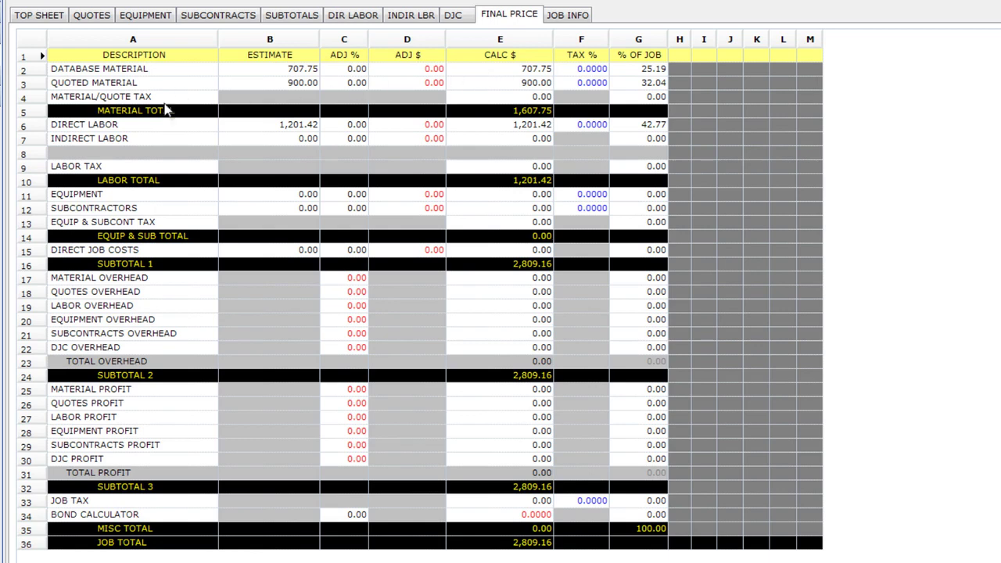
{"action": "left_click", "coordinate": [585, 71]}
{"action": "type", "text": "8"}
{"action": "key", "text": "Return"}
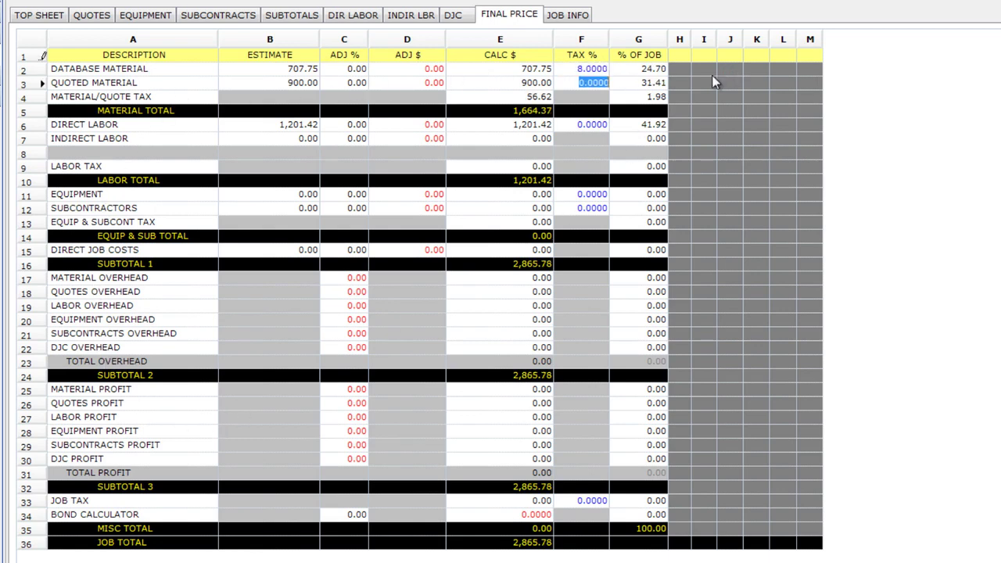
{"action": "type", "text": "8"}
{"action": "key", "text": "Return"}
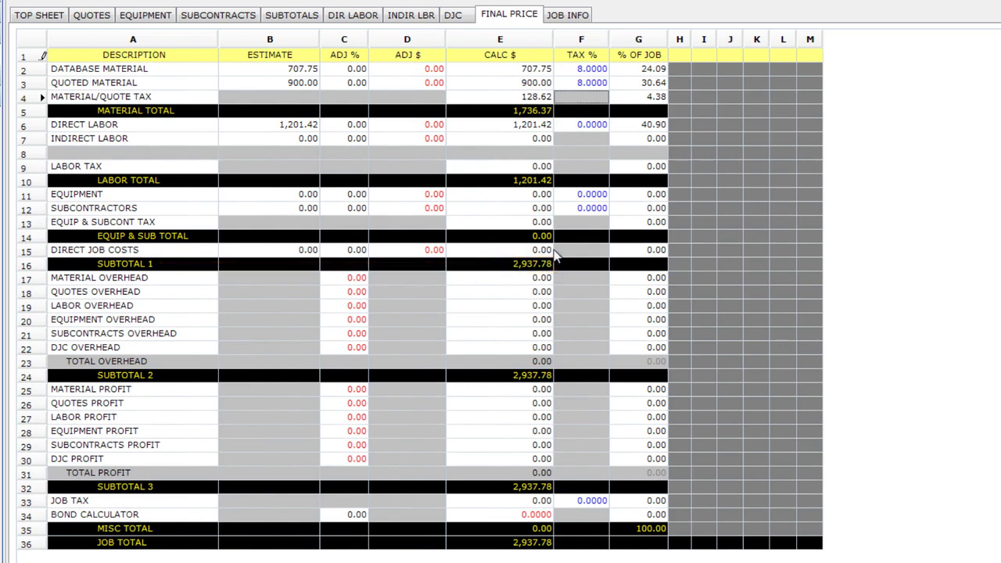
Step: Set the overhead adjustment to 5% for material, quotes, labor, equipment, subcontracts and DJC
{"action": "left_click", "coordinate": [356, 280]}
{"action": "type", "text": "5"}
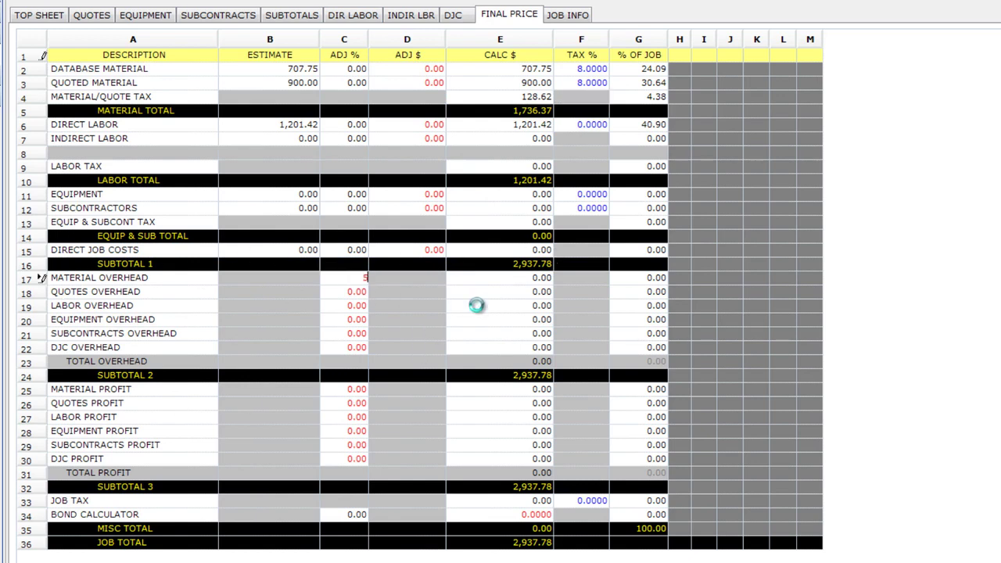
{"action": "key", "text": "Return"}
{"action": "type", "text": "5"}
{"action": "key", "text": "Return"}
{"action": "type", "text": "5"}
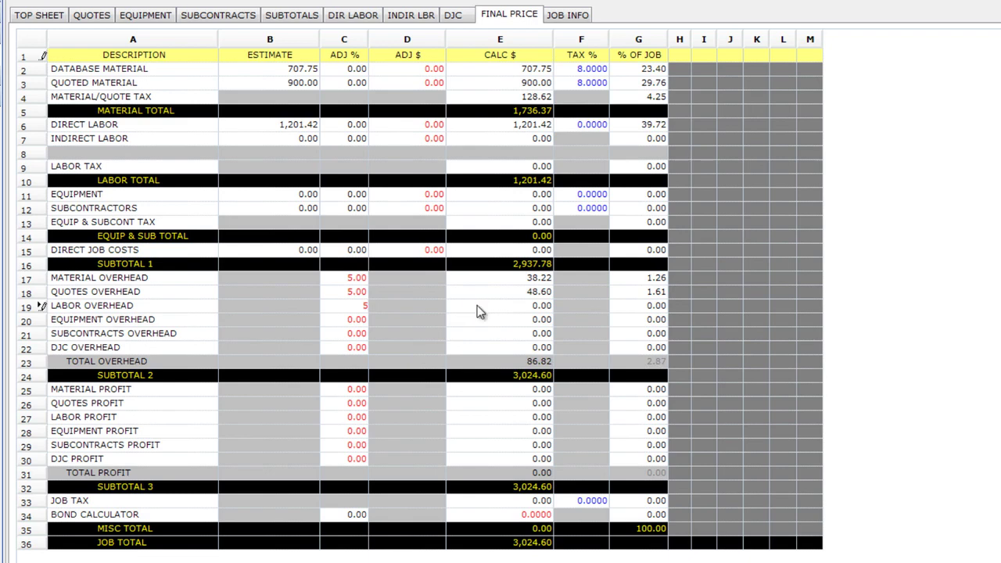
{"action": "key", "text": "Return"}
{"action": "type", "text": "5"}
{"action": "key", "text": "Return"}
{"action": "type", "text": "5"}
{"action": "key", "text": "Return"}
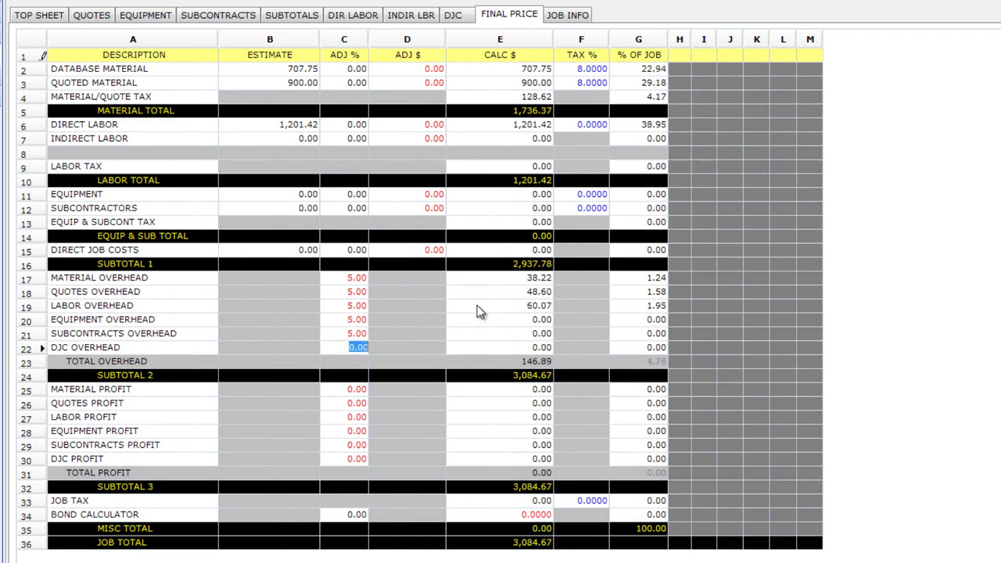
{"action": "type", "text": "5"}
{"action": "key", "text": "Return"}
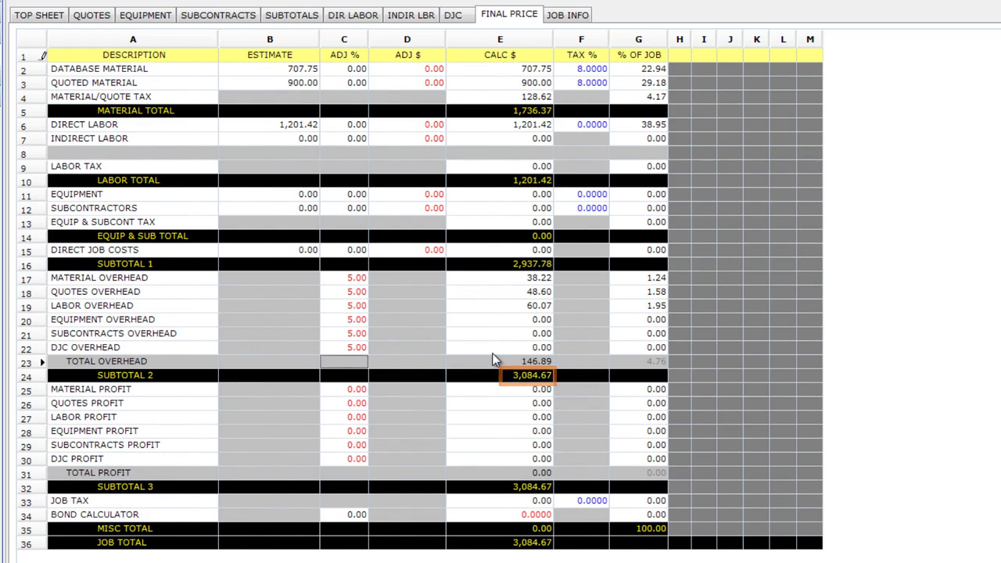
Step: Set the profit adjustment to 5% for material, quotes, labor, equipment, subcontracts and DJC
{"action": "double_click", "coordinate": [357, 392]}
{"action": "type", "text": "5"}
{"action": "key", "text": "Return"}
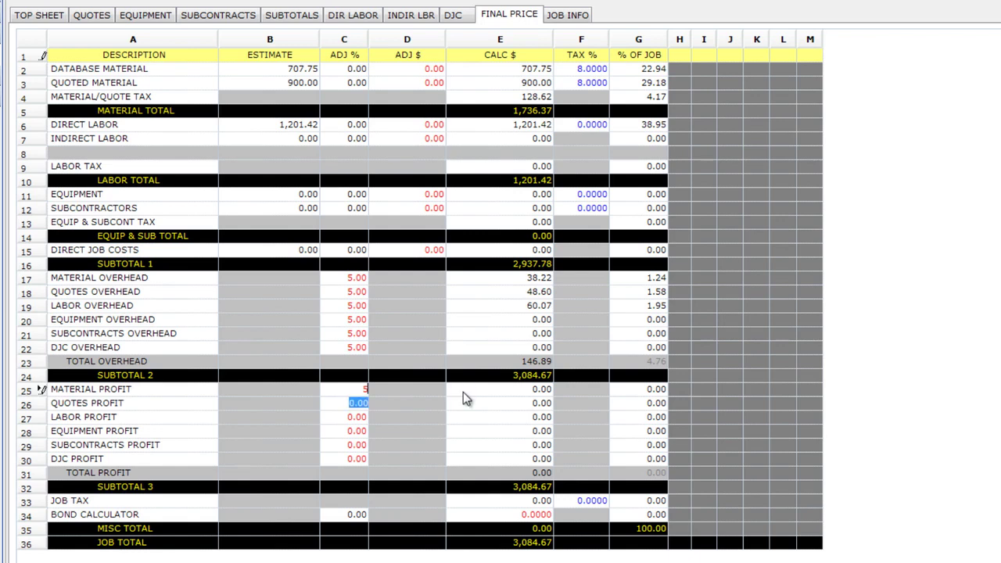
{"action": "type", "text": "5"}
{"action": "key", "text": "Return"}
{"action": "type", "text": "5"}
{"action": "key", "text": "Return"}
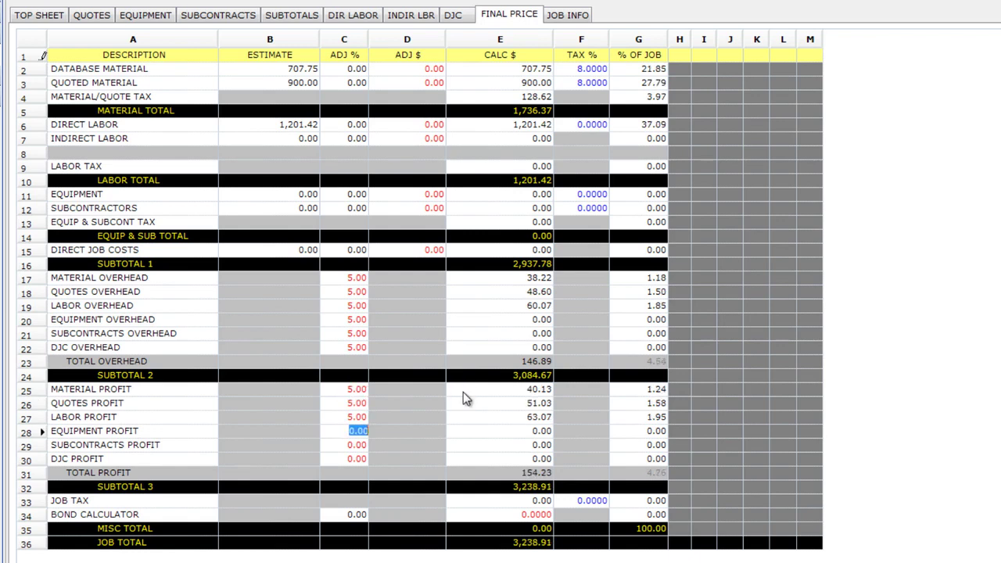
{"action": "type", "text": "5"}
{"action": "key", "text": "Return"}
{"action": "type", "text": "5"}
{"action": "key", "text": "Return"}
{"action": "type", "text": "5"}
{"action": "key", "text": "Return"}
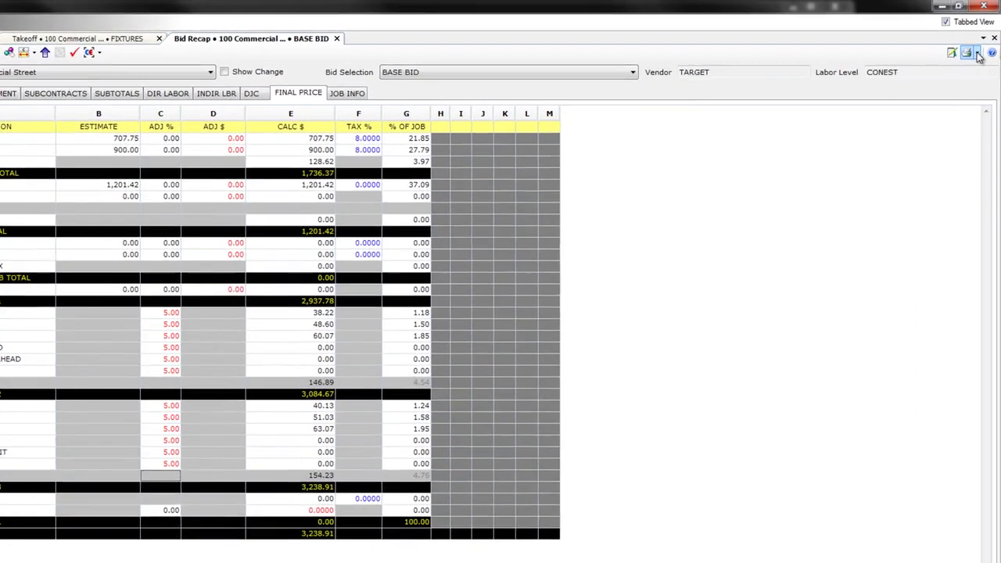
Step: Generate the Bid Overview report, page through it to the indirect labor page, and close it
{"action": "left_click", "coordinate": [981, 43]}
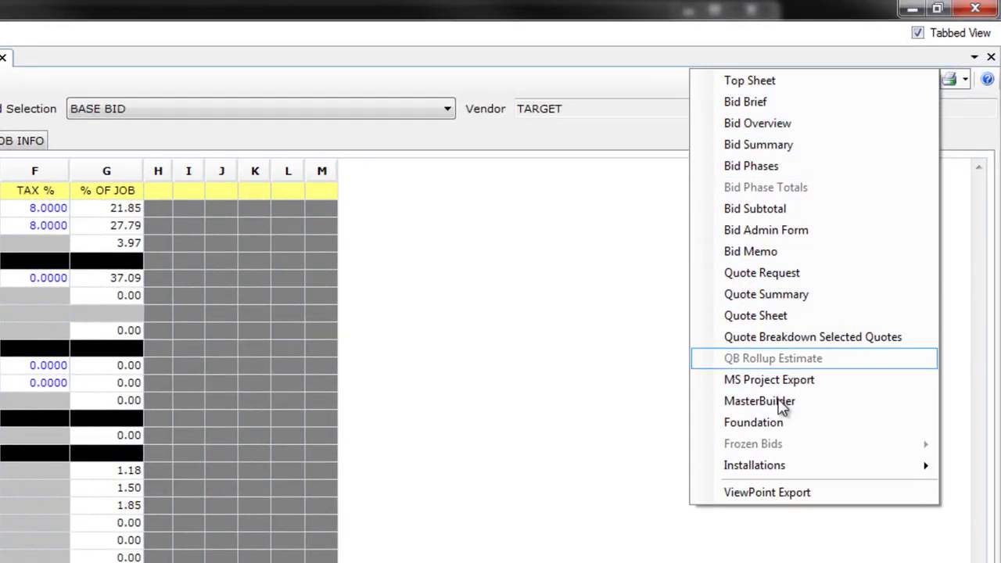
{"action": "left_click", "coordinate": [787, 125]}
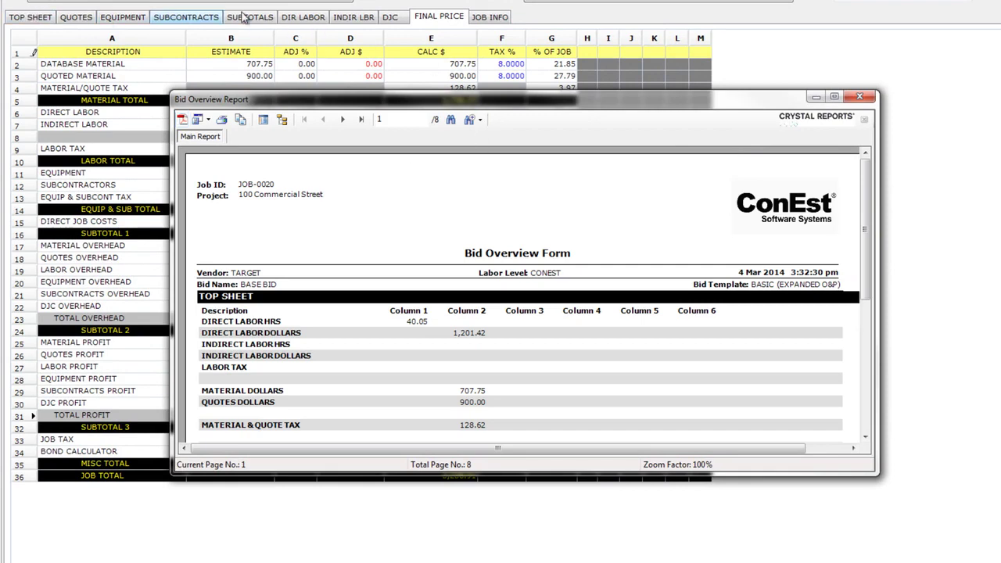
{"action": "left_click", "coordinate": [343, 119]}
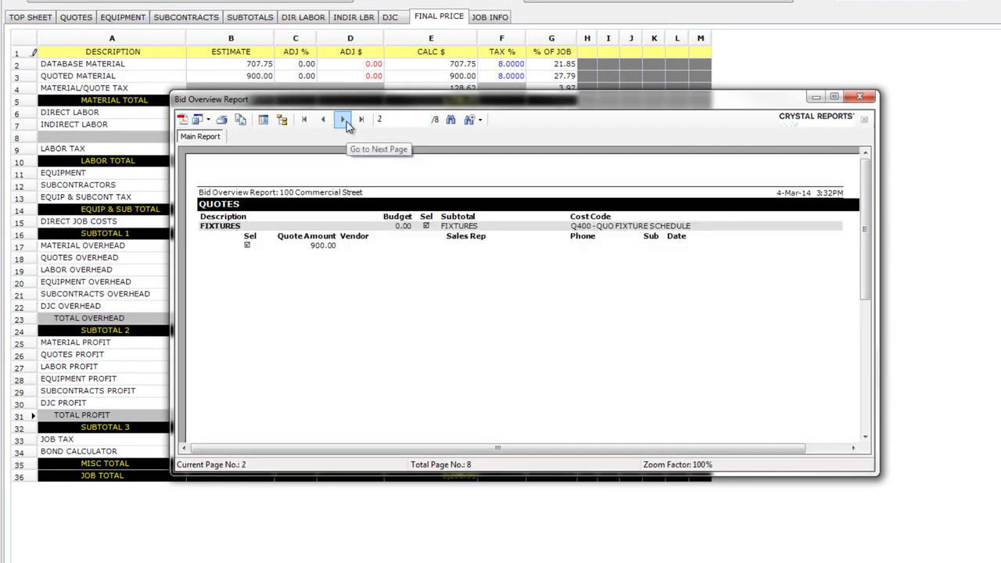
{"action": "left_click", "coordinate": [343, 119]}
{"action": "left_click", "coordinate": [344, 120]}
{"action": "left_click", "coordinate": [344, 119]}
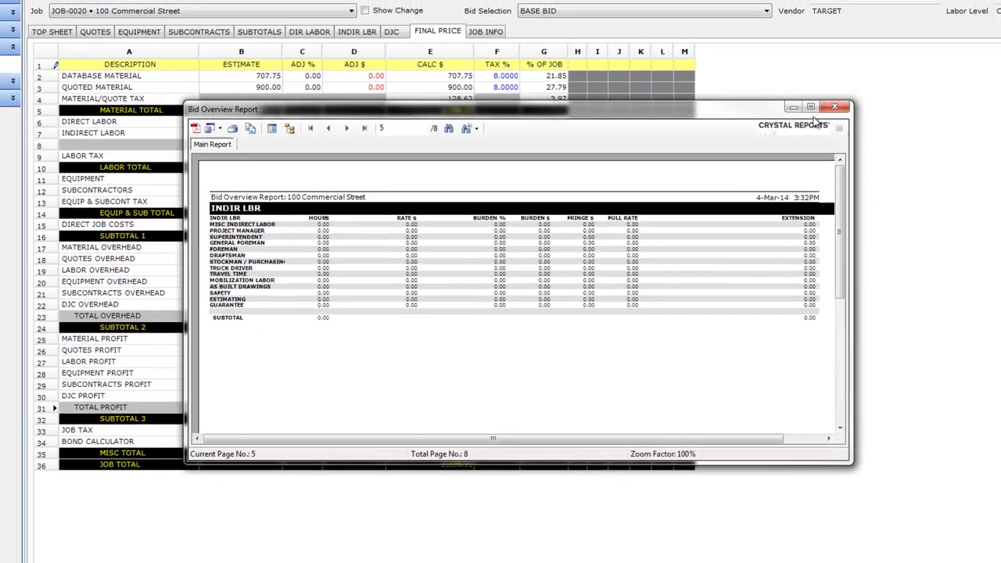
{"action": "left_click", "coordinate": [861, 98]}
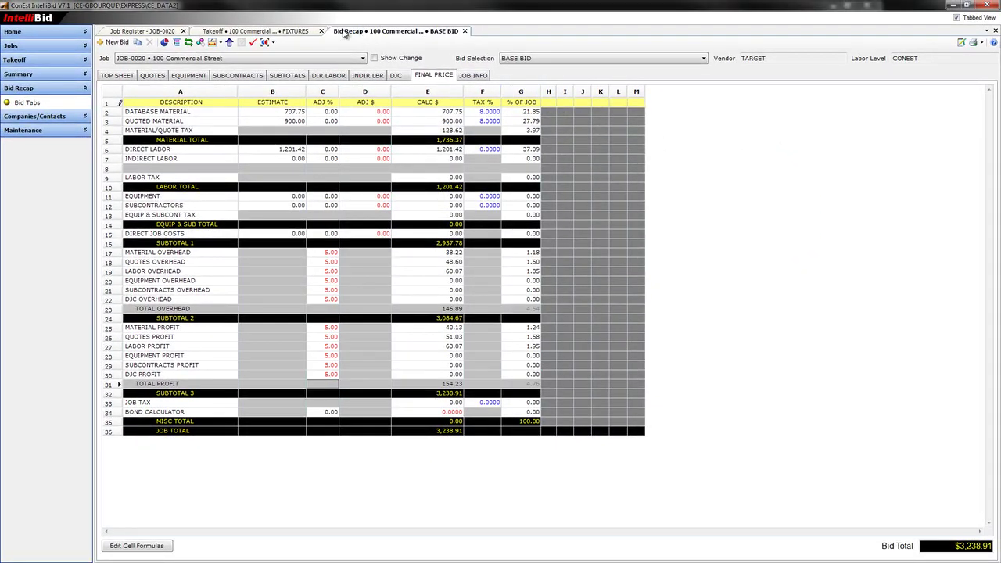
Step: Close the base bid recap and show the BRANCH phase in the takeoff
{"action": "left_click", "coordinate": [465, 32]}
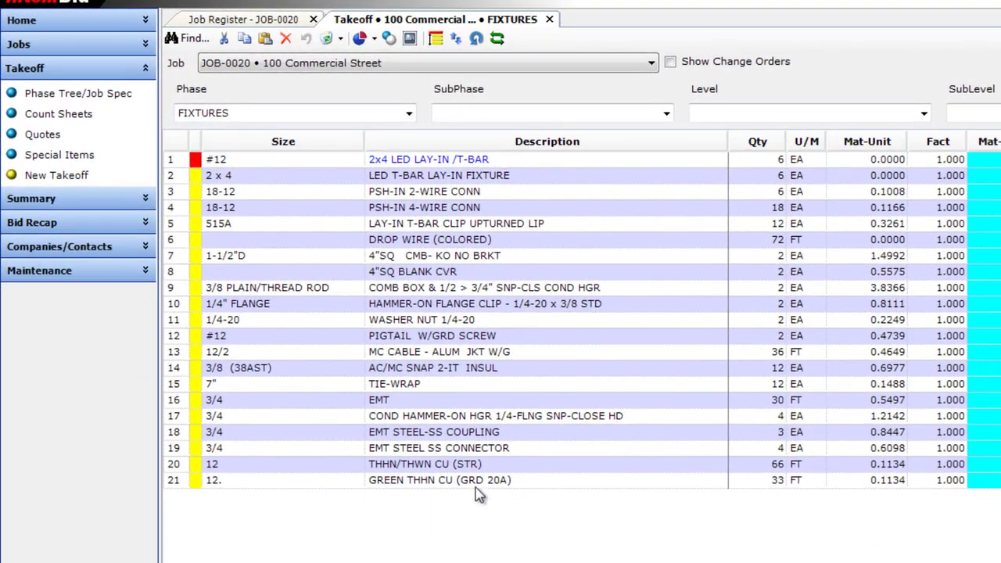
{"action": "left_click", "coordinate": [261, 119]}
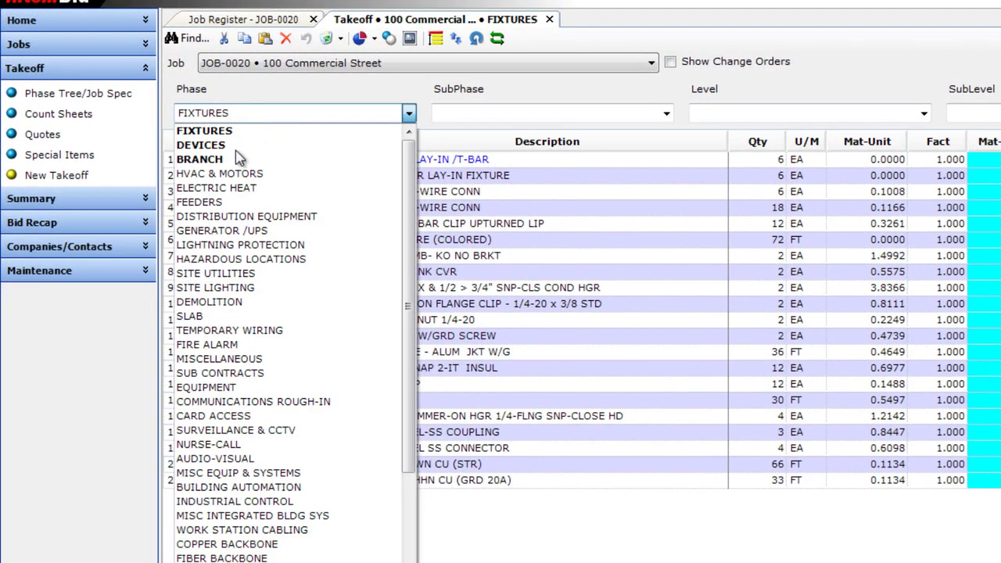
{"action": "left_click", "coordinate": [206, 161]}
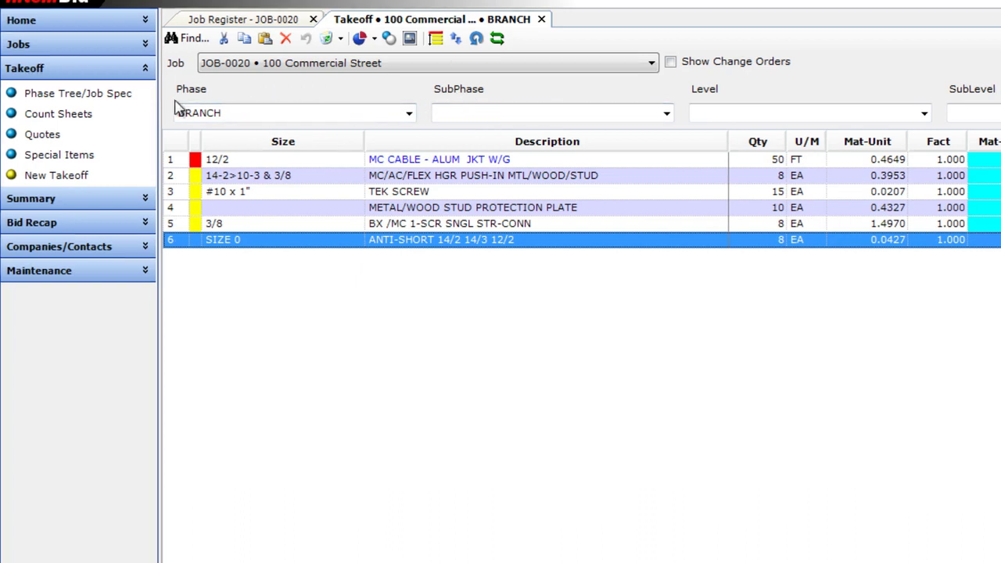
Step: In the job's phase tree, enable Smart Fill and insert subphases 1ST FL and 2ND FL under BRANCH
{"action": "left_click", "coordinate": [59, 96]}
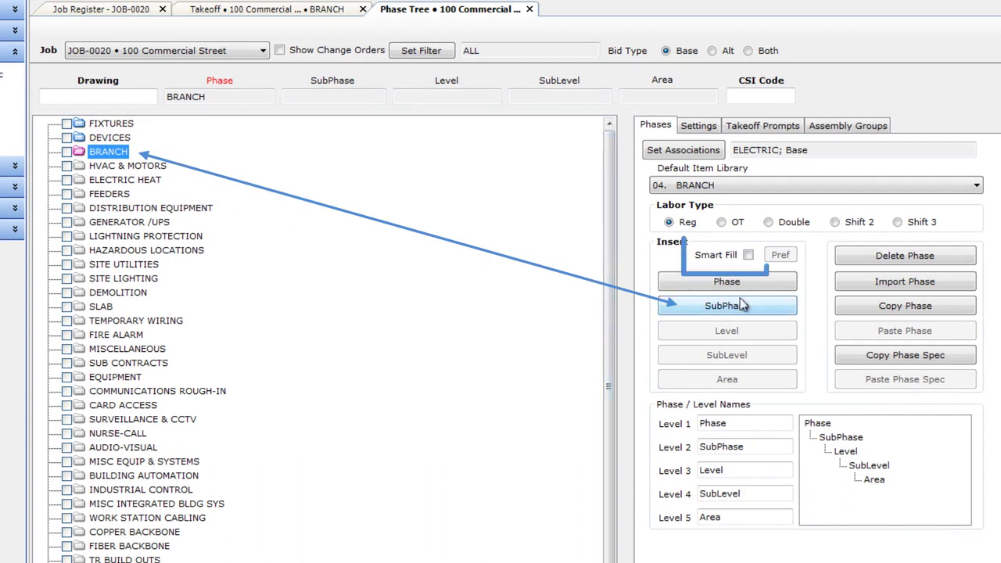
{"action": "left_click", "coordinate": [748, 255]}
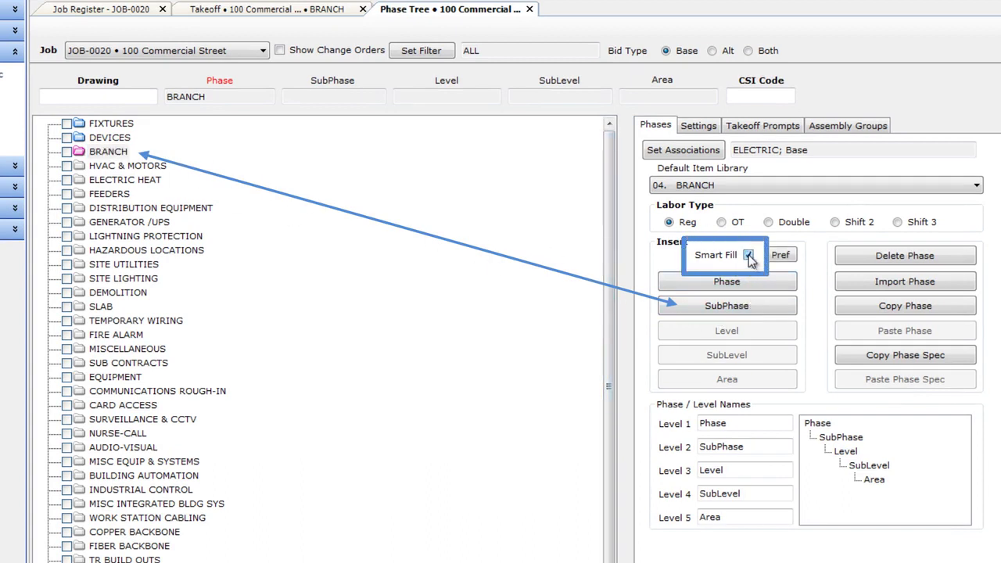
{"action": "left_click", "coordinate": [762, 306]}
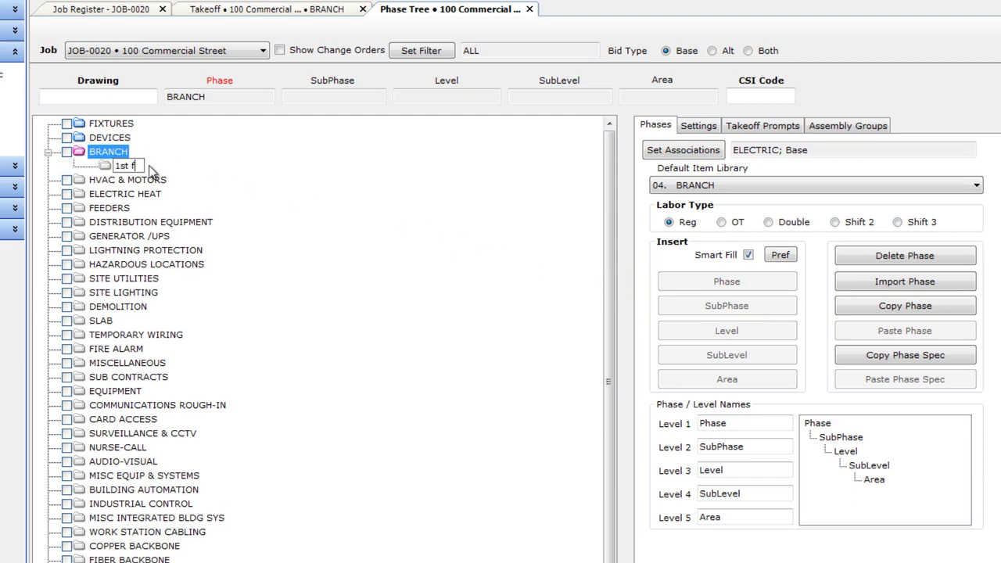
{"action": "type", "text": "1st fl"}
{"action": "key", "text": "Return"}
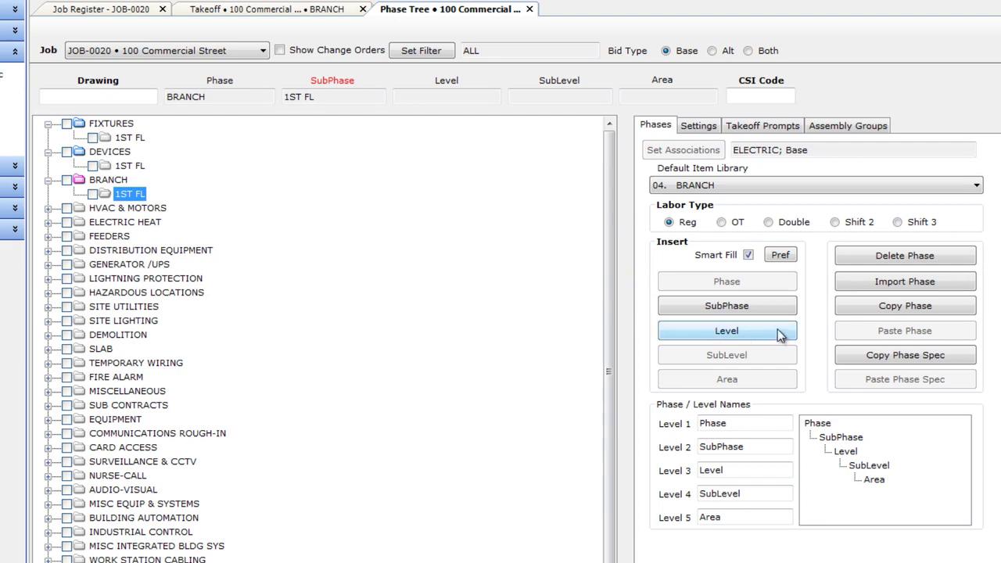
{"action": "left_click", "coordinate": [778, 306]}
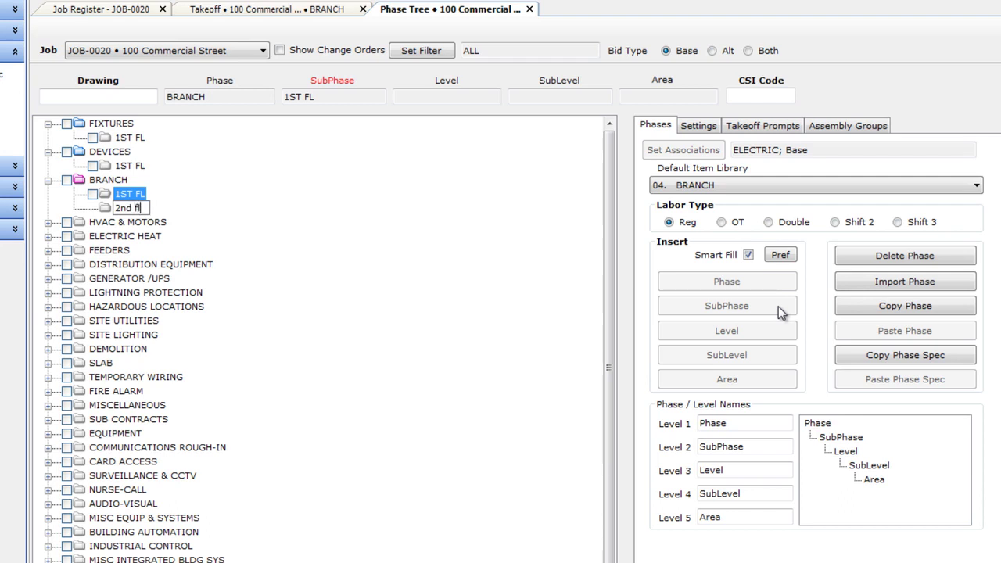
{"action": "key", "text": "Return"}
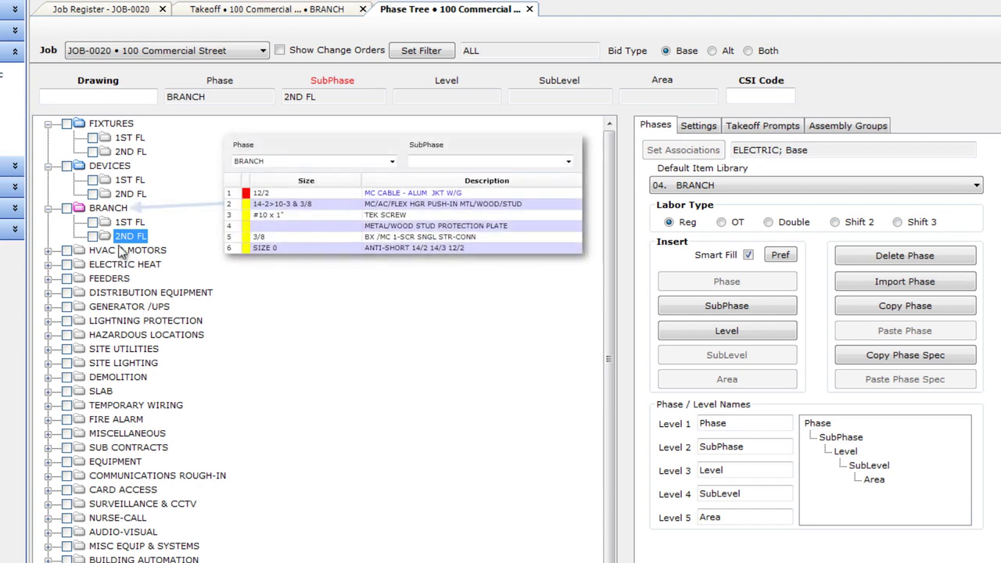
Step: Cut all six takeoff items, MC cable through anti-short, from the main BRANCH phase
{"action": "left_click", "coordinate": [114, 210]}
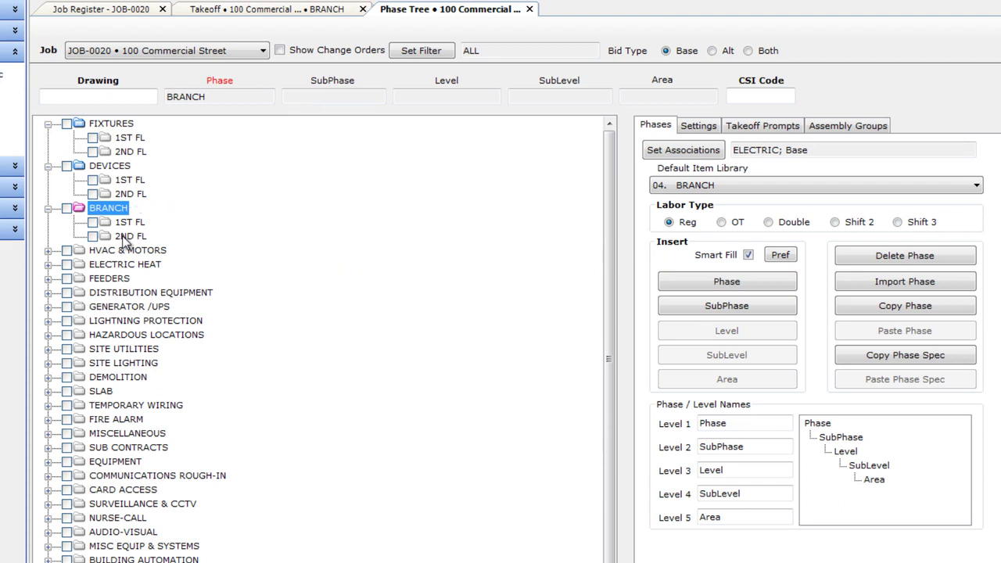
{"action": "left_click", "coordinate": [219, 15]}
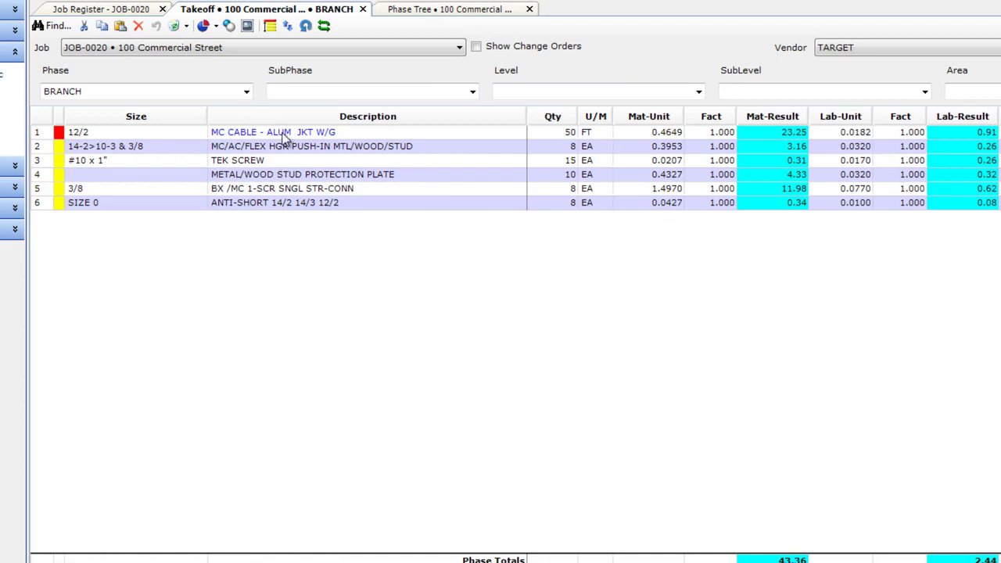
{"action": "left_click_drag", "start_coordinate": [286, 133], "coordinate": [279, 209]}
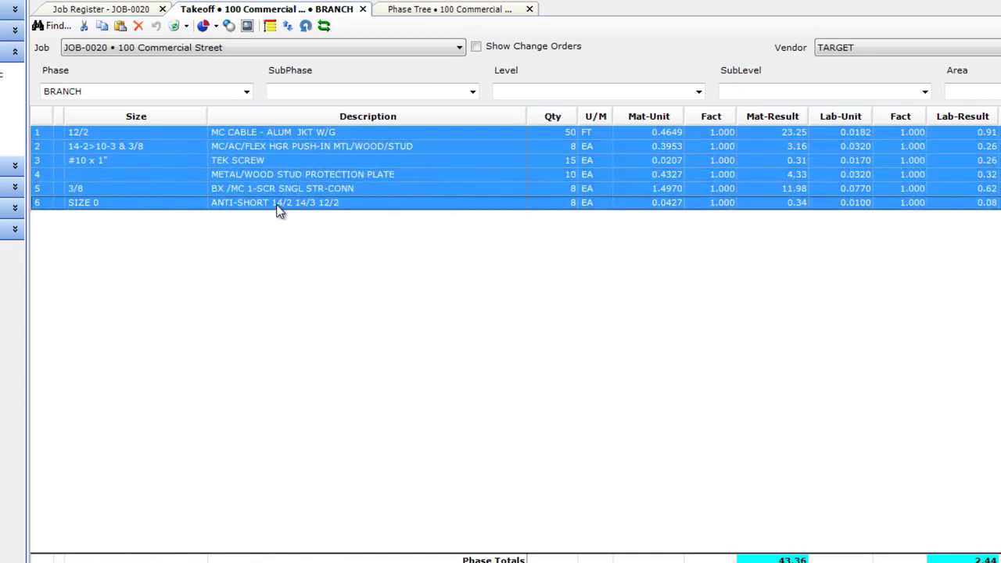
{"action": "right_click", "coordinate": [271, 164]}
{"action": "left_click", "coordinate": [291, 172]}
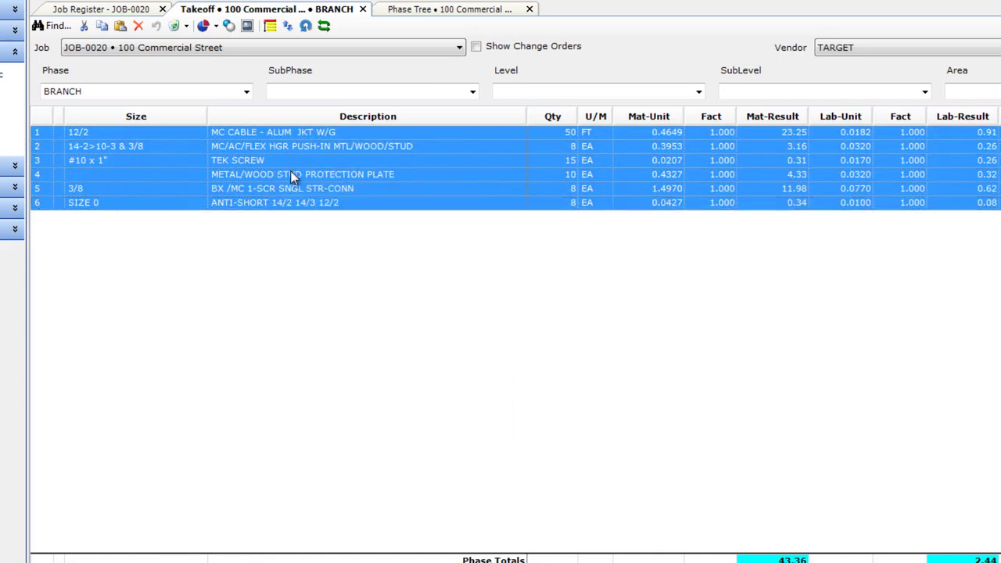
{"action": "left_click", "coordinate": [620, 439]}
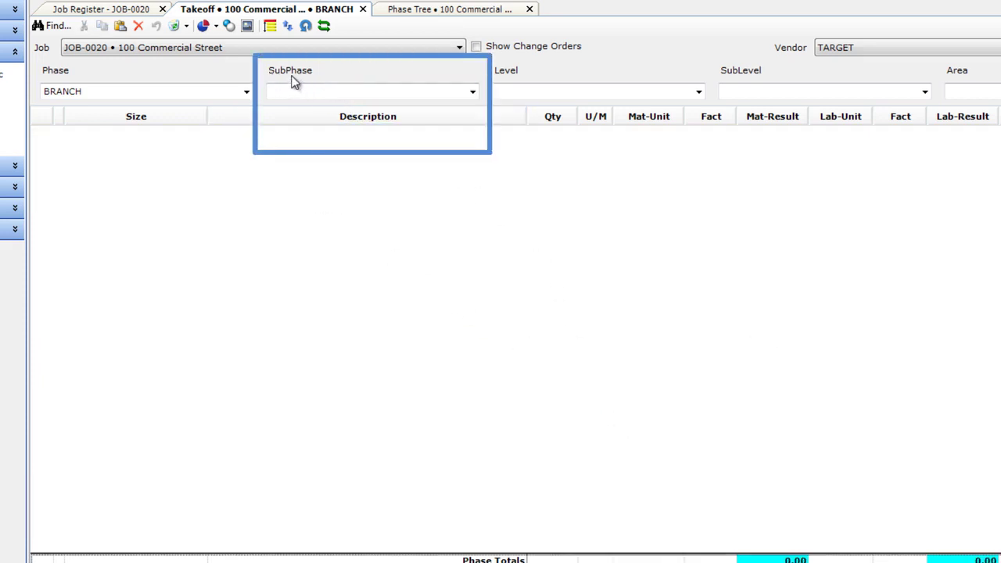
Step: Paste the cut items into the BRANCH takeoff's 1ST FL subphase, with material factor, labor factor and multiplier at 1
{"action": "left_click", "coordinate": [472, 93]}
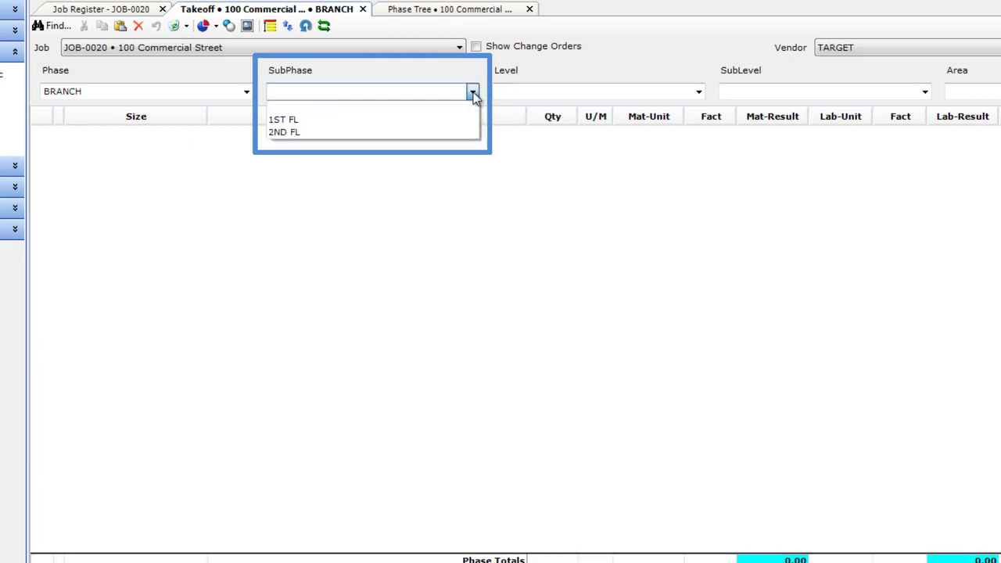
{"action": "left_click", "coordinate": [290, 122]}
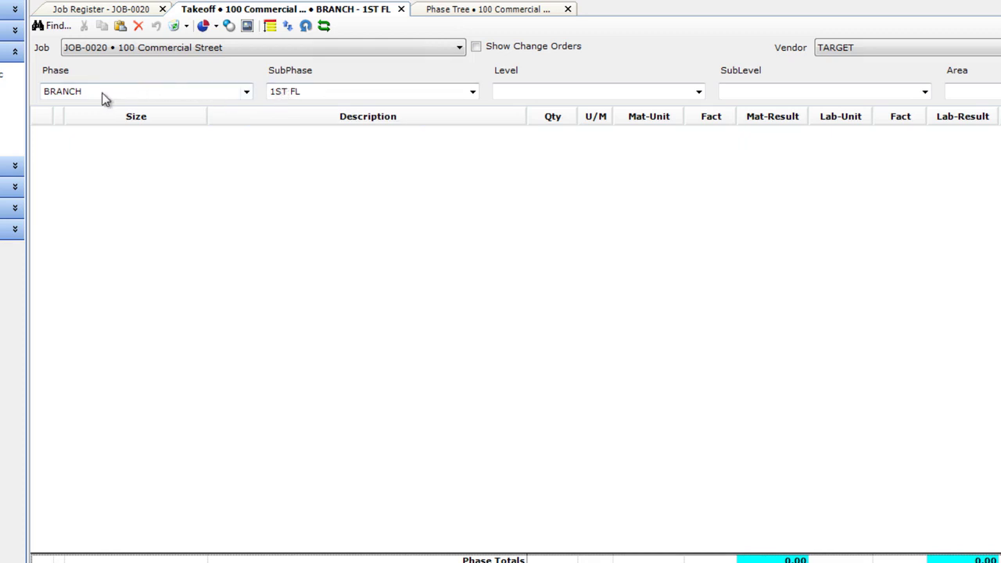
{"action": "right_click", "coordinate": [314, 154]}
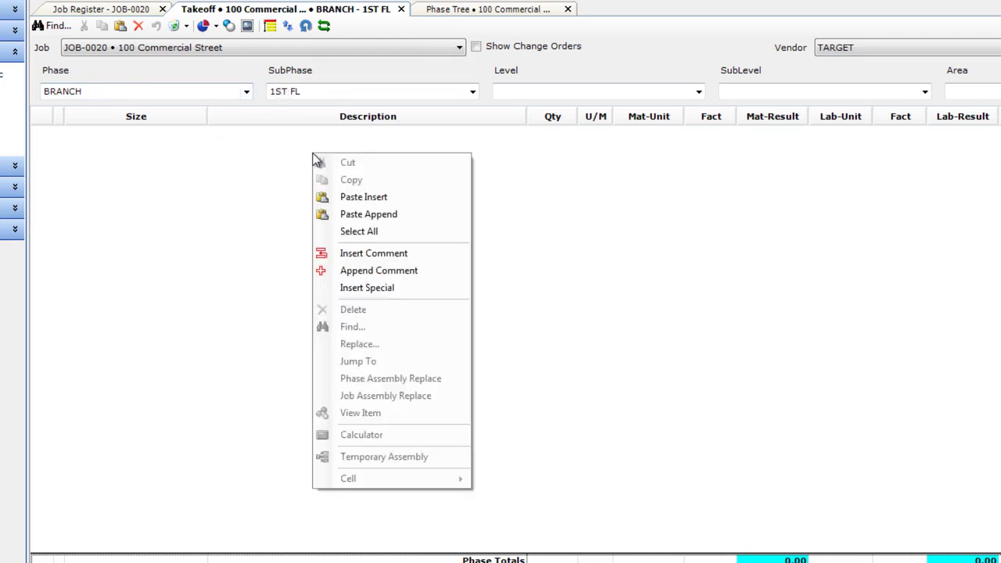
{"action": "left_click", "coordinate": [353, 198]}
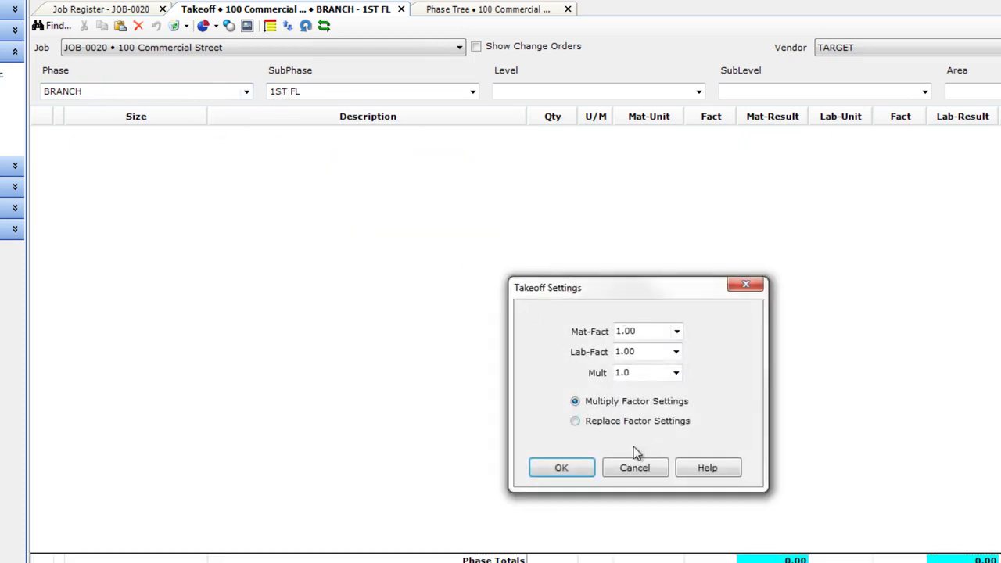
{"action": "left_click", "coordinate": [579, 468]}
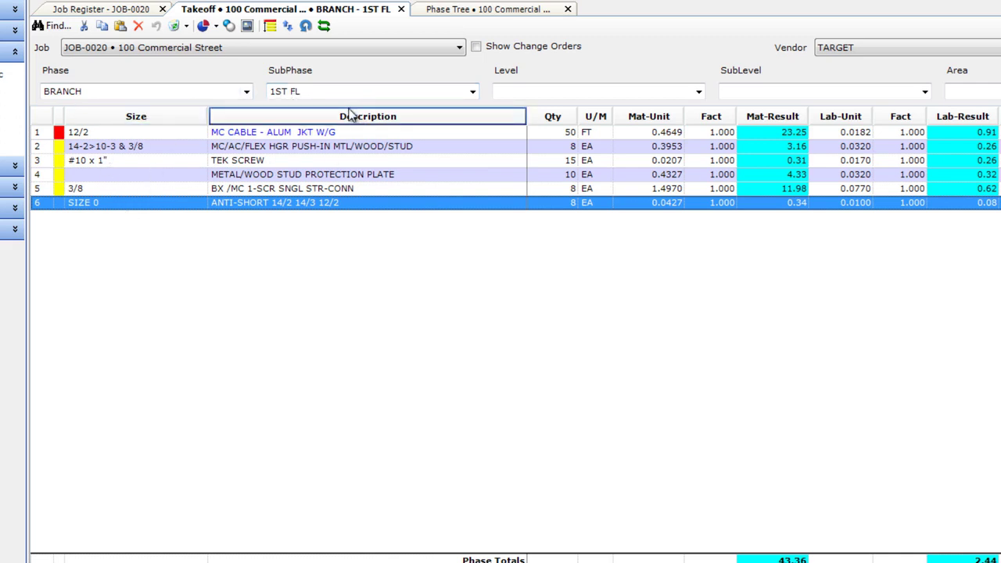
Step: Switch the BRANCH takeoff to the 2ND FL subphase and bring up the concealed metal-stud MC cable with connector assemblies
{"action": "left_click", "coordinate": [327, 97]}
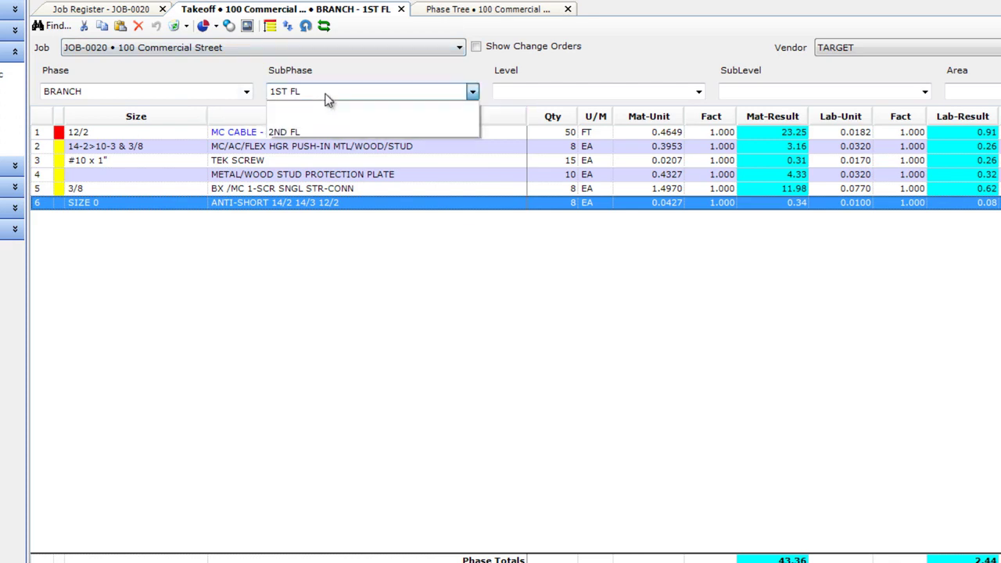
{"action": "left_click", "coordinate": [291, 132]}
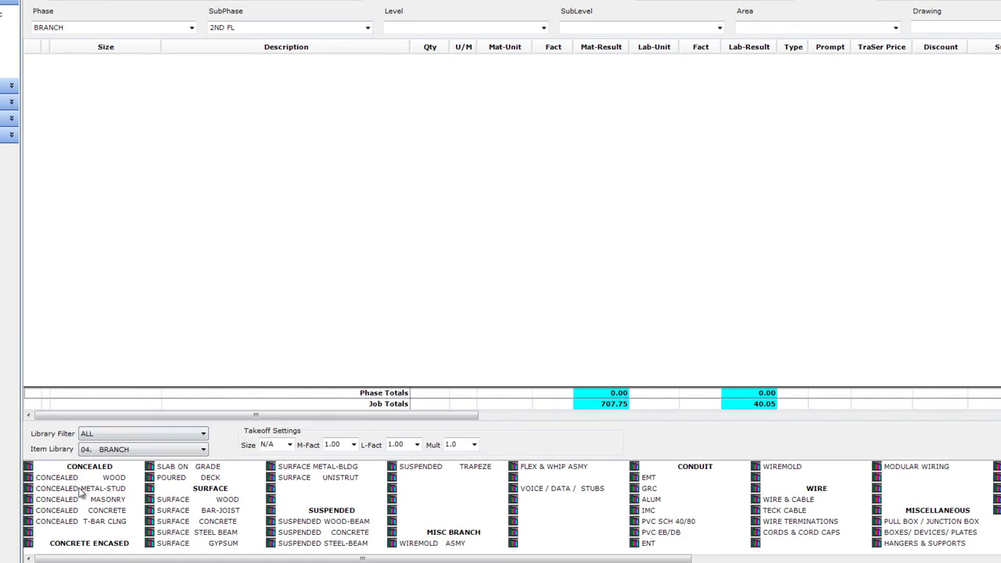
{"action": "left_click", "coordinate": [81, 489]}
{"action": "left_click", "coordinate": [363, 419]}
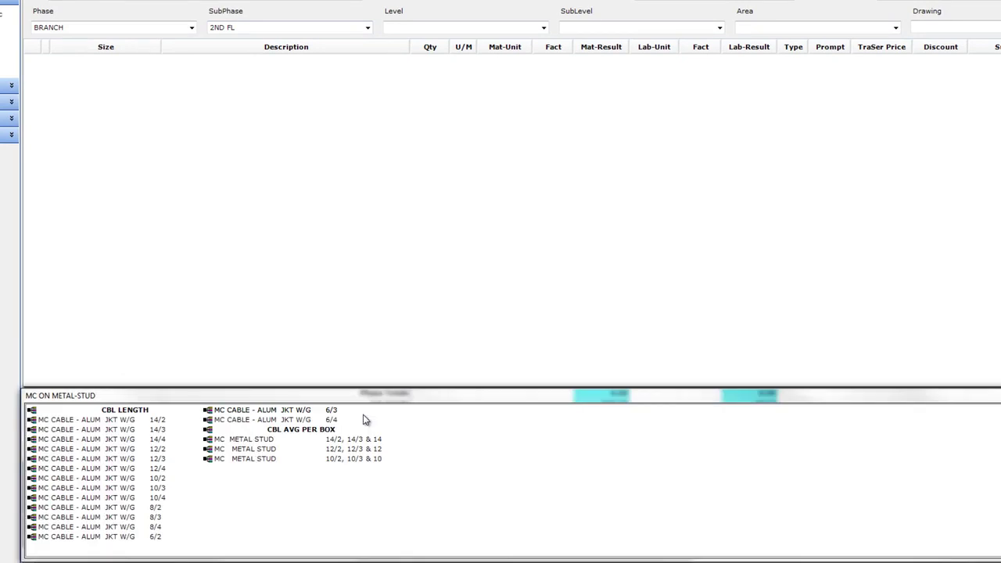
Step: Take off the 12/2 aluminum-jacket MC cable assembly in 2ND FL with 50 ft of cable and 2 connectors
{"action": "left_click", "coordinate": [121, 450]}
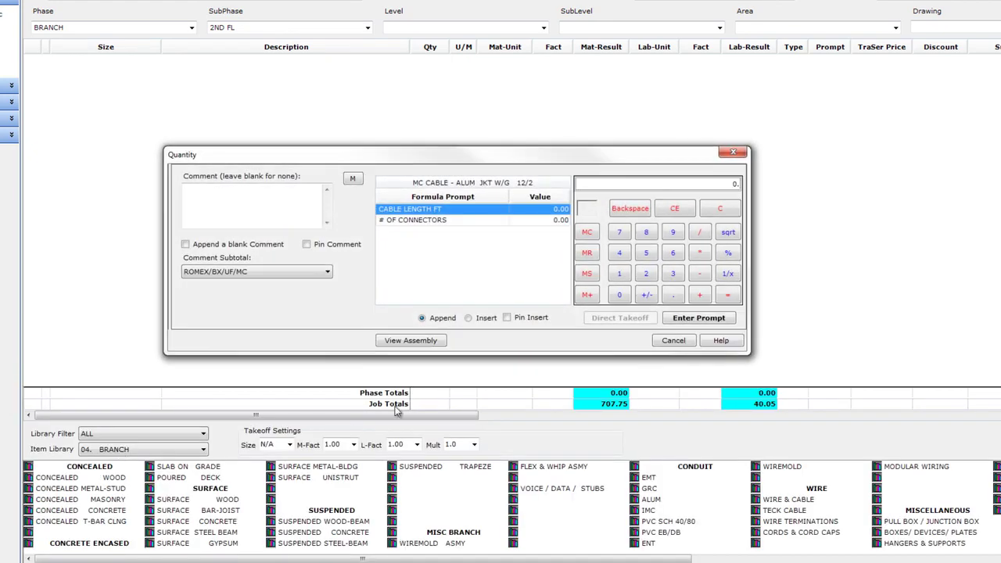
{"action": "key", "text": "Return"}
{"action": "type", "text": "2"}
{"action": "key", "text": "Return"}
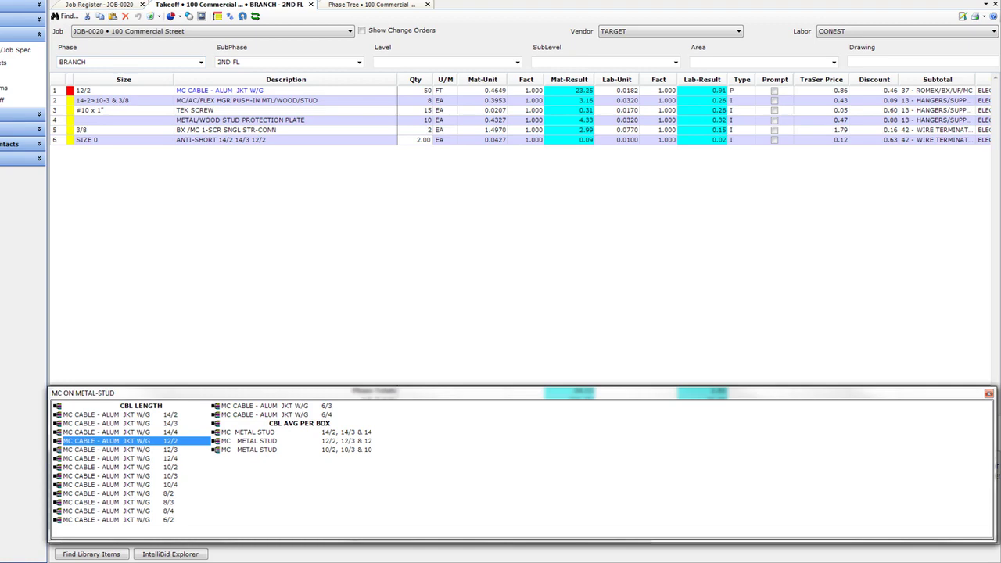
{"action": "key", "text": "Return"}
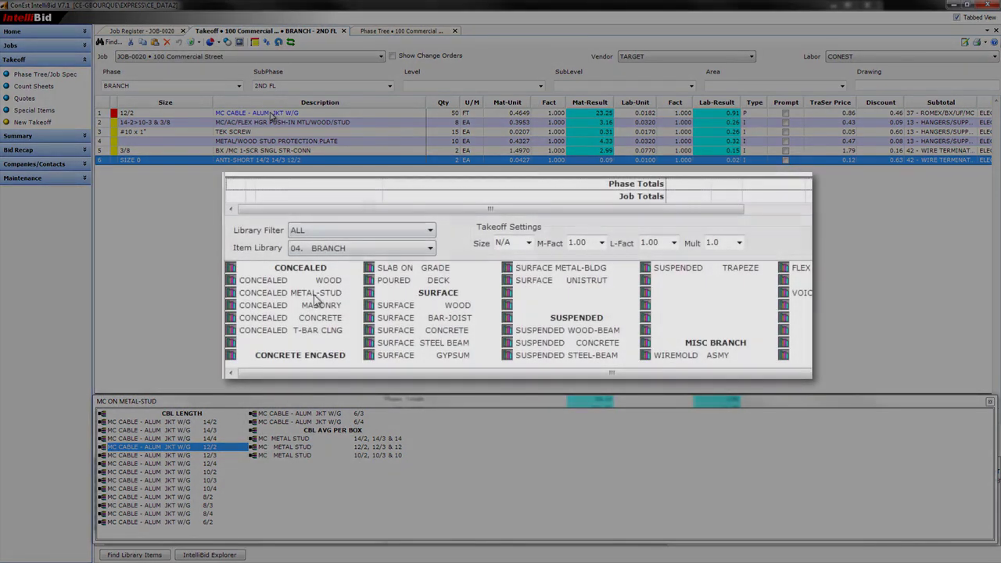
{"action": "left_click", "coordinate": [291, 295]}
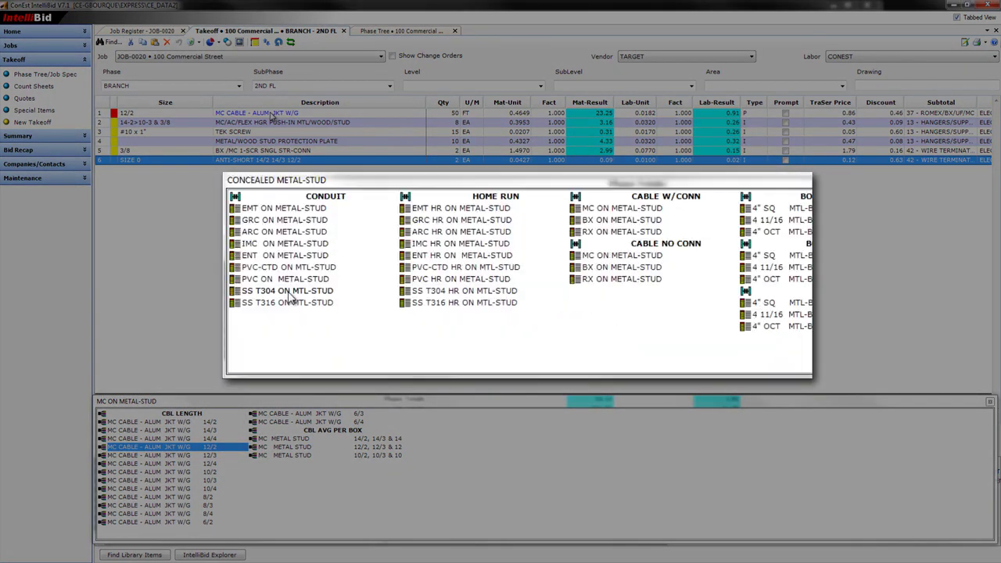
{"action": "left_click", "coordinate": [614, 210]}
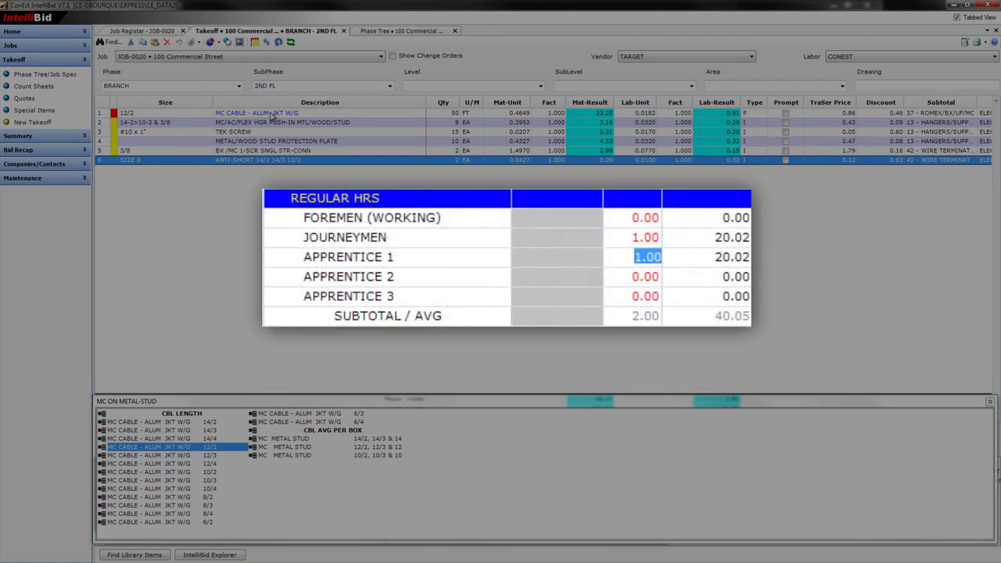
{"action": "type", "text": "2"}
{"action": "key", "text": "Return"}
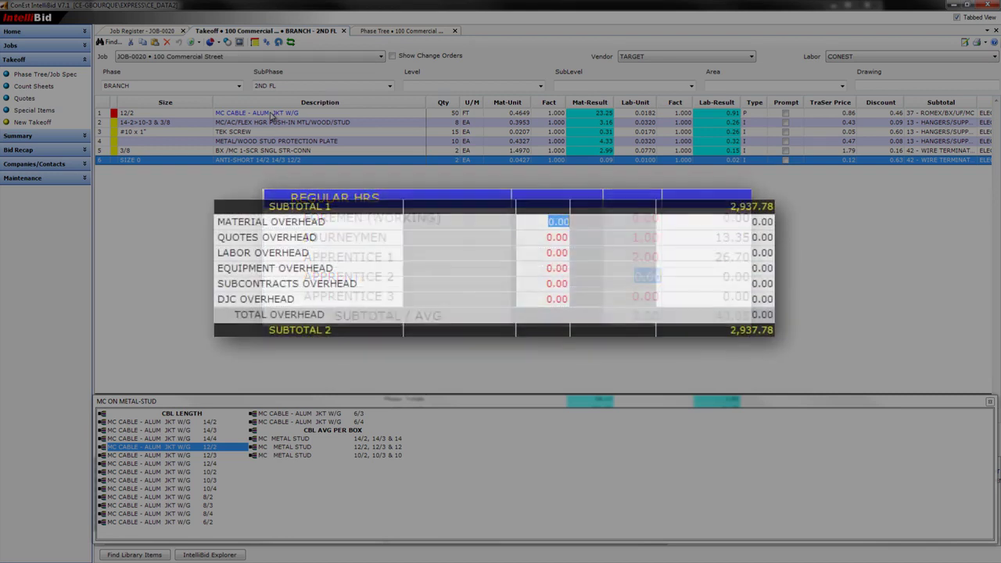
{"action": "type", "text": "5"}
{"action": "key", "text": "Return"}
{"action": "type", "text": "5"}
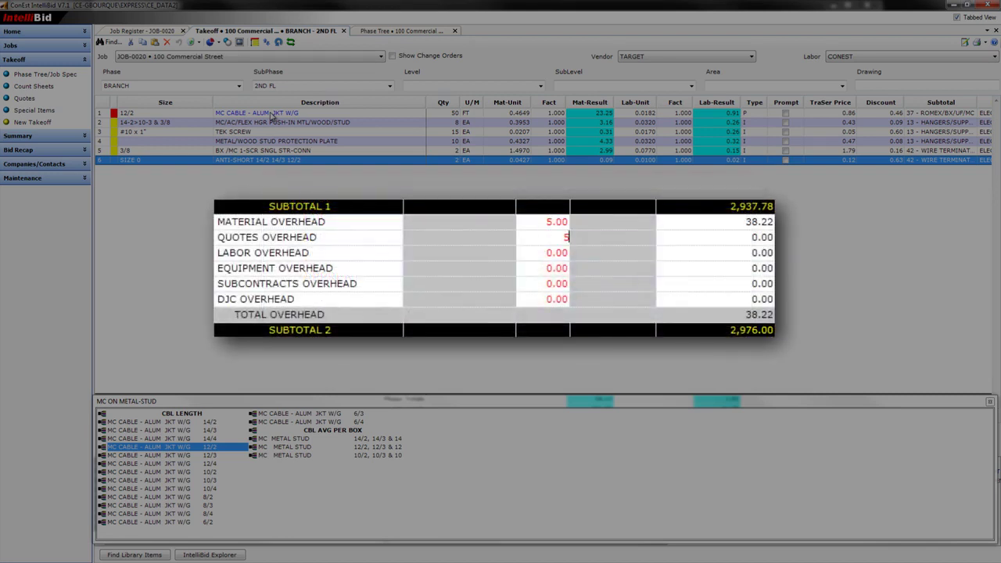
{"action": "type", "text": "5"}
{"action": "key", "text": "Return"}
{"action": "key", "text": "Escape"}
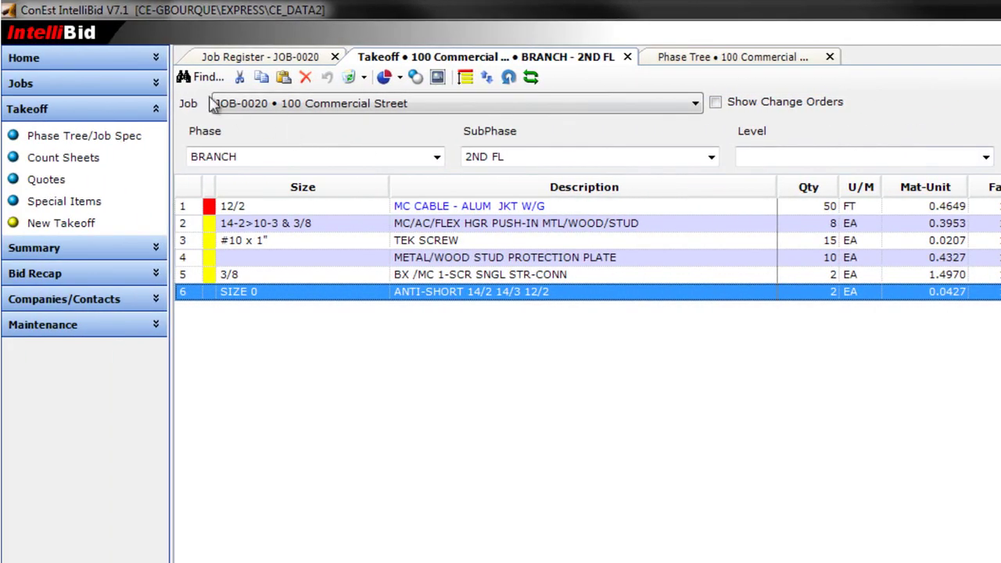
Step: Expand the Home section to show its login, online video and service center links
{"action": "left_click", "coordinate": [76, 67]}
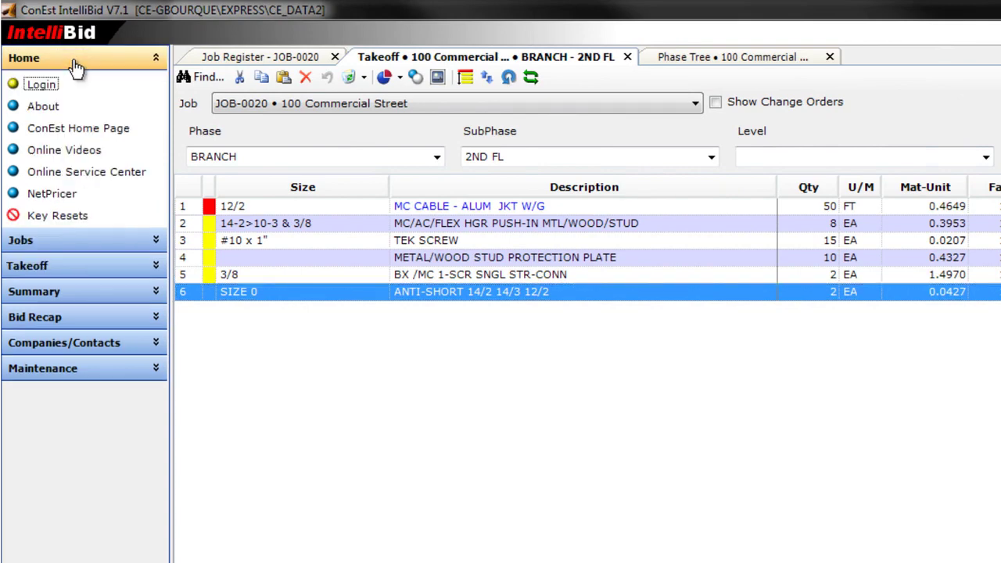